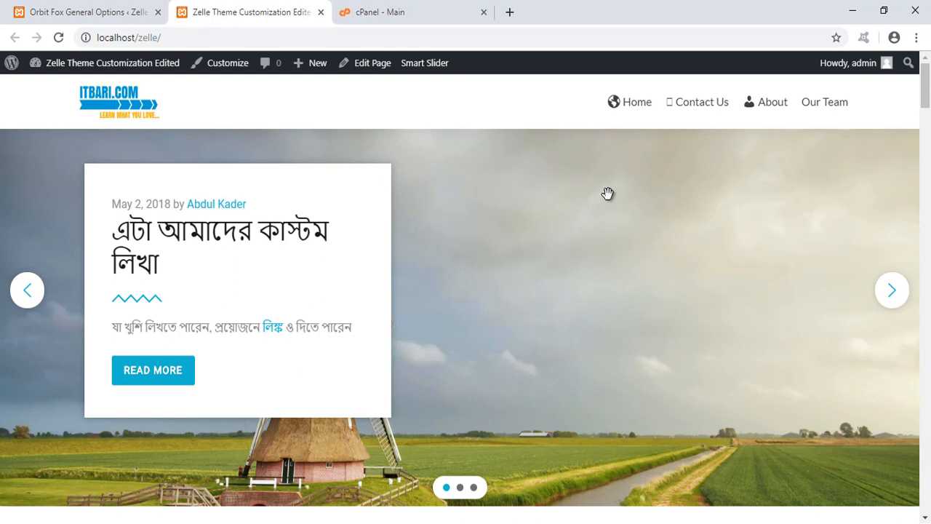
- Open a new browser tab and go to the learnwithitbari.com website
click(513, 17)
text(learn)
key(Return)
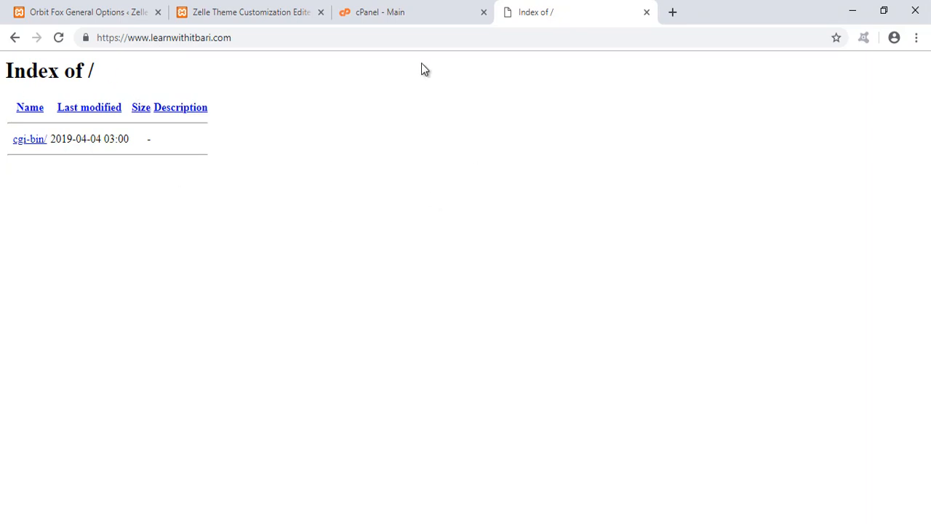
- Try to open the site's cPanel by adding port 2082 to the address
click(428, 45)
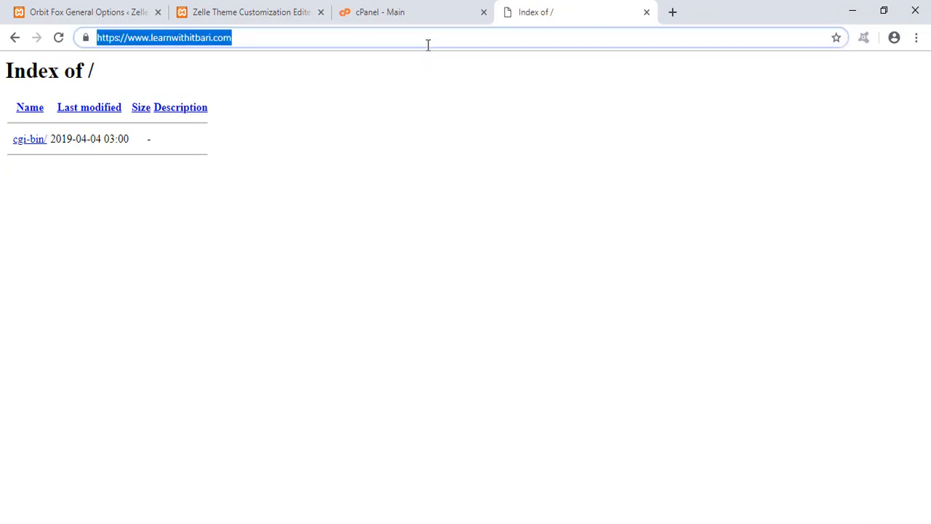
click(428, 44)
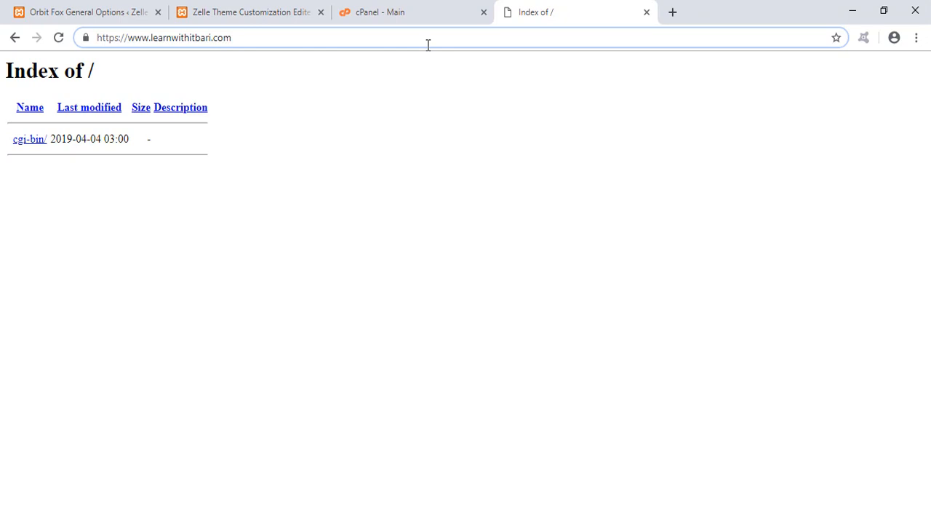
text(:)
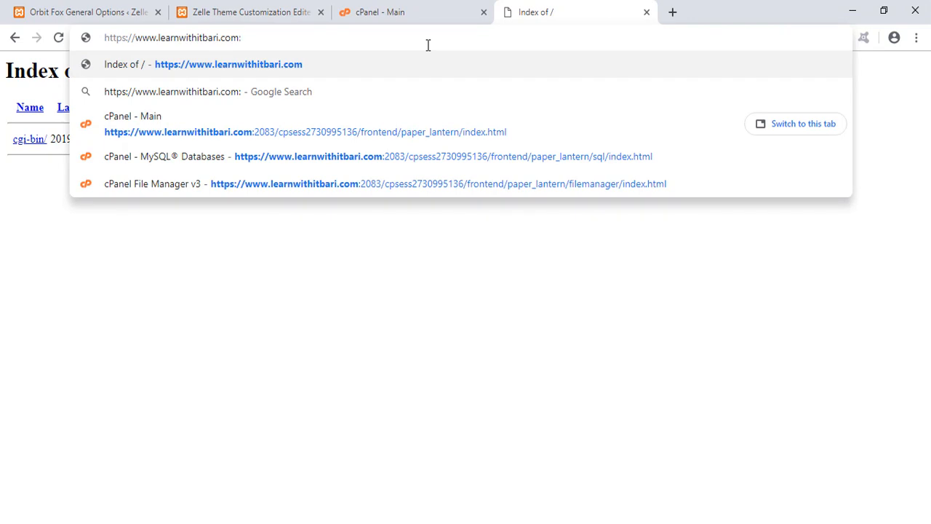
text(2082)
key(Return)
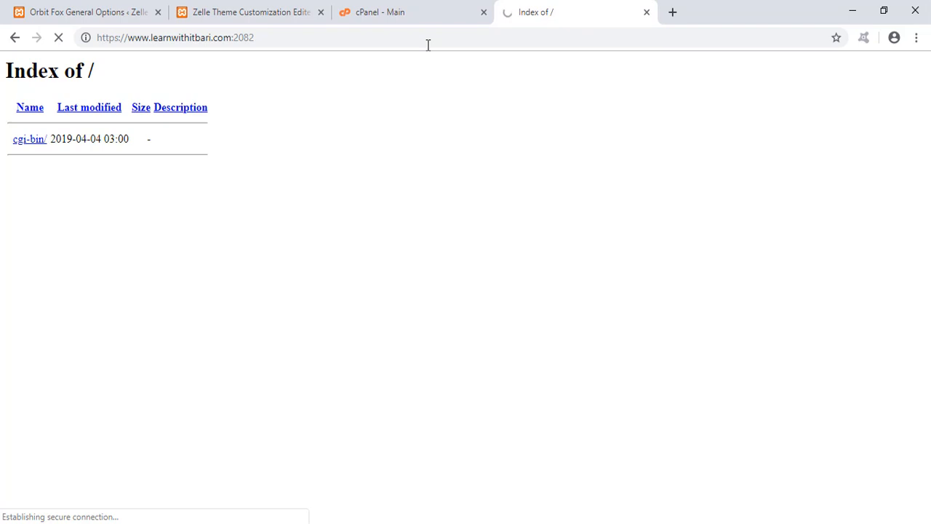
- Replace the port with /cpanel in the address to reach the cPanel login page
double_click(237, 37)
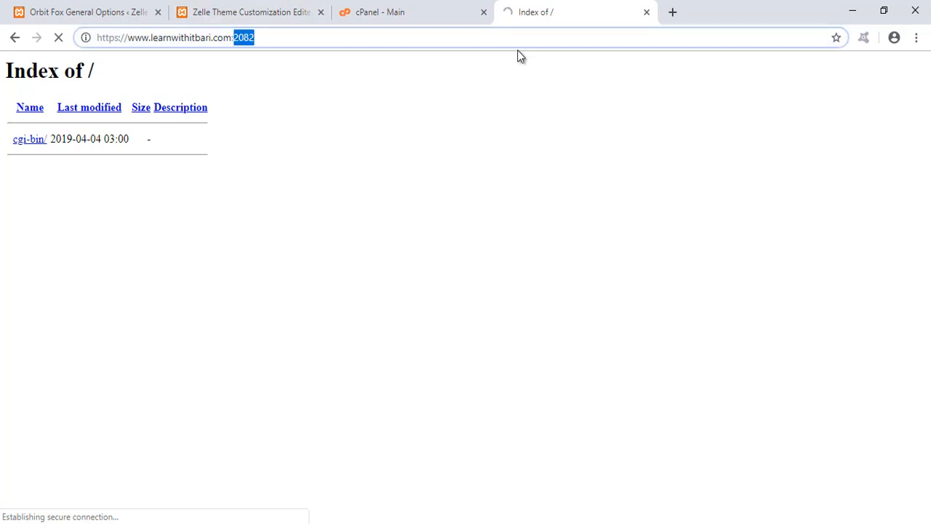
key(BackSpace)
key(BackSpace)
text(/cpanel)
key(Return)
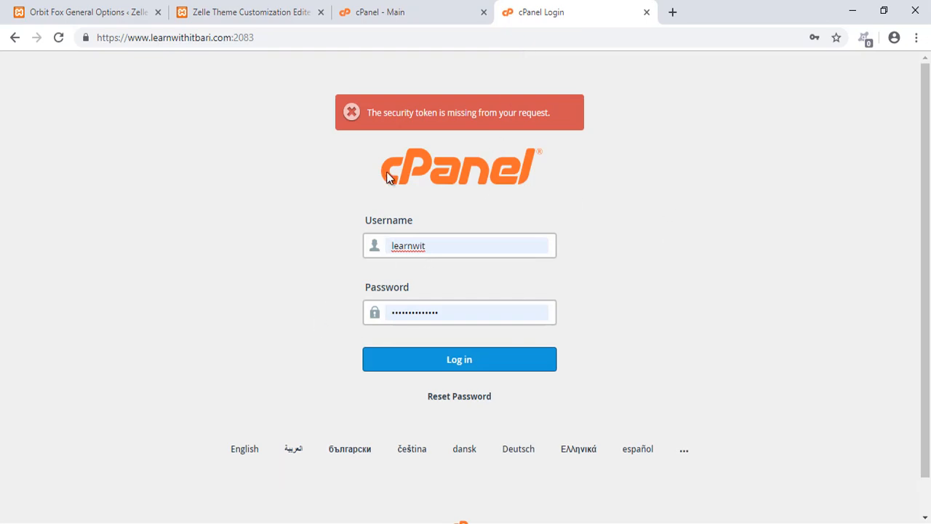
- Close the older cPanel tab and log in to cPanel with the saved username and password
click(483, 12)
click(454, 359)
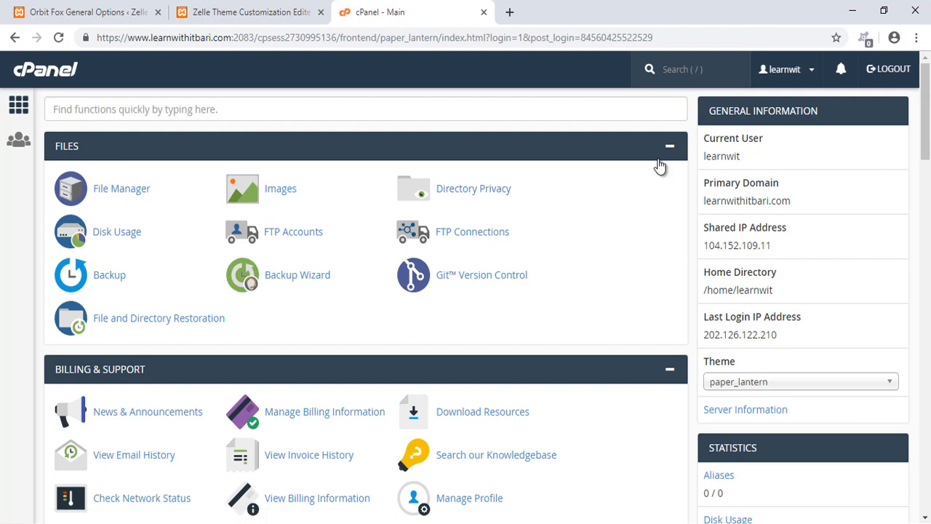
- Review the General Information panel, including the account details and the Theme selector
mouse_move(673, 69)
mouse_down()
mouse_move(757, 163)
mouse_move(913, 473)
mouse_up()
drag(786, 291, 801, 291)
drag(782, 247, 793, 248)
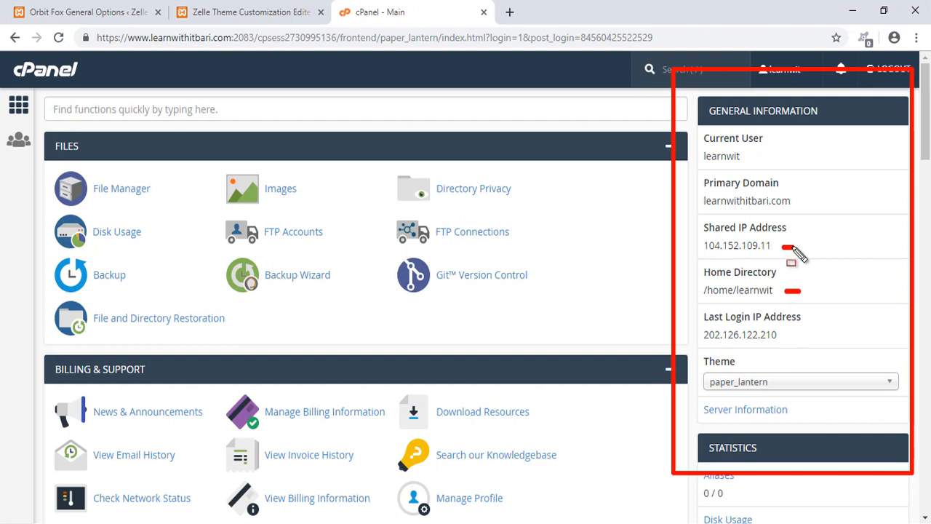
key(Escape)
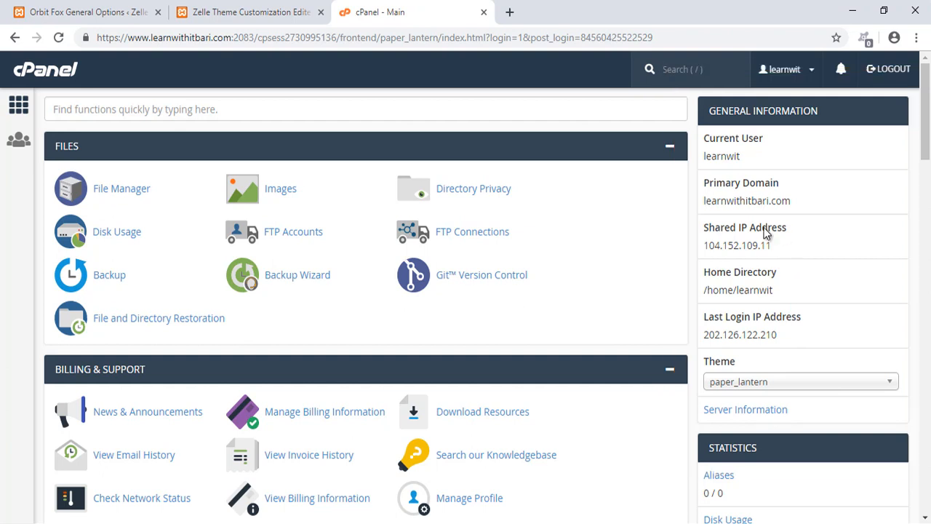
scroll(742, 284, down, 2)
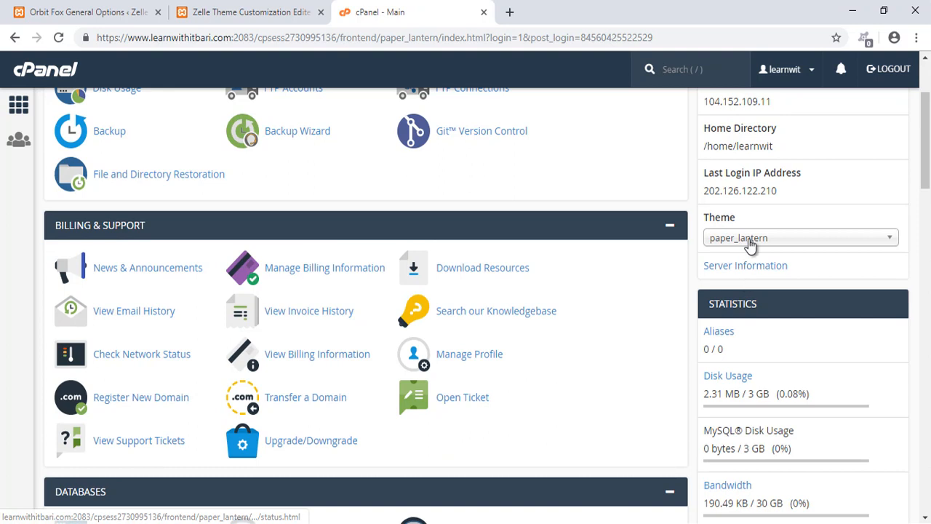
click(751, 241)
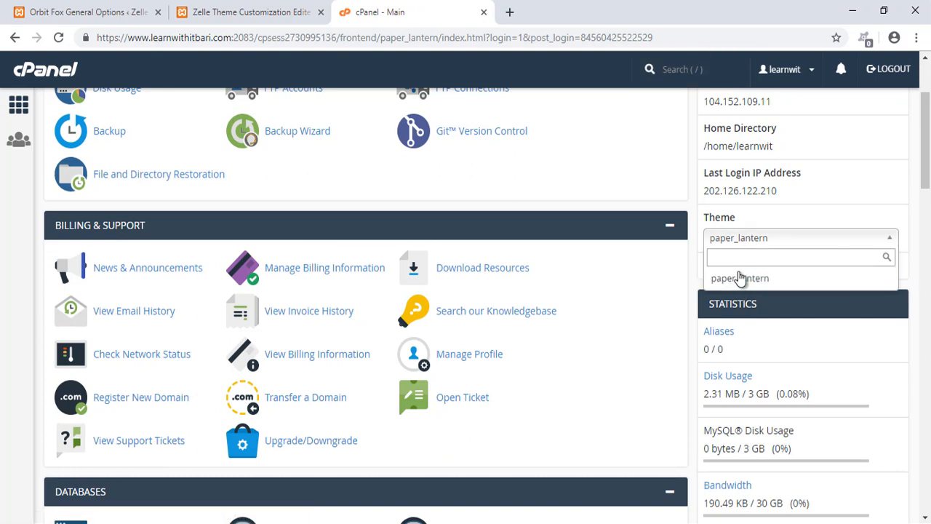
click(808, 217)
scroll(636, 302, up, 2)
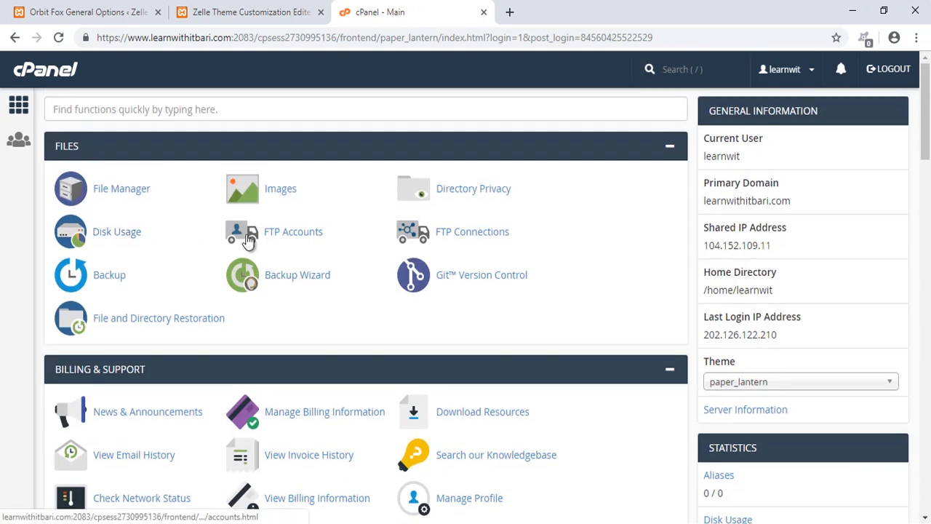
scroll(276, 247, down, 2)
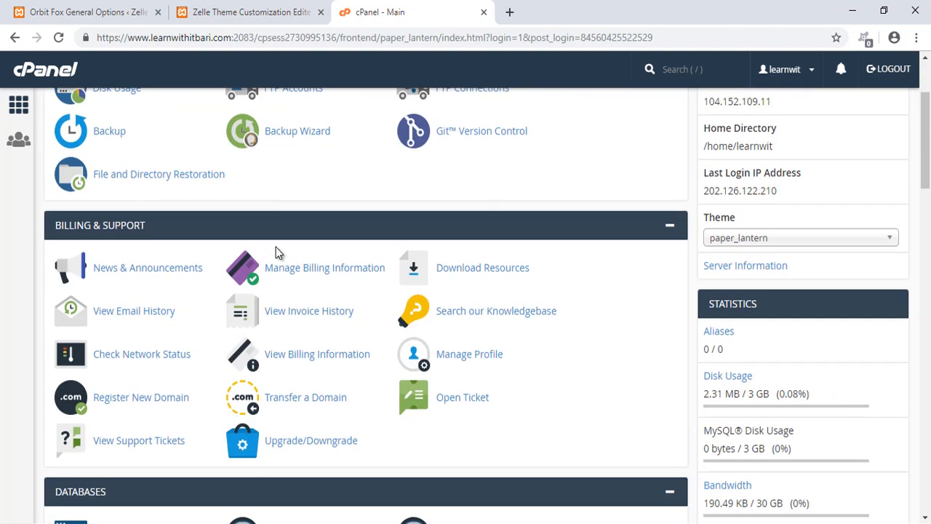
scroll(516, 310, down, 2)
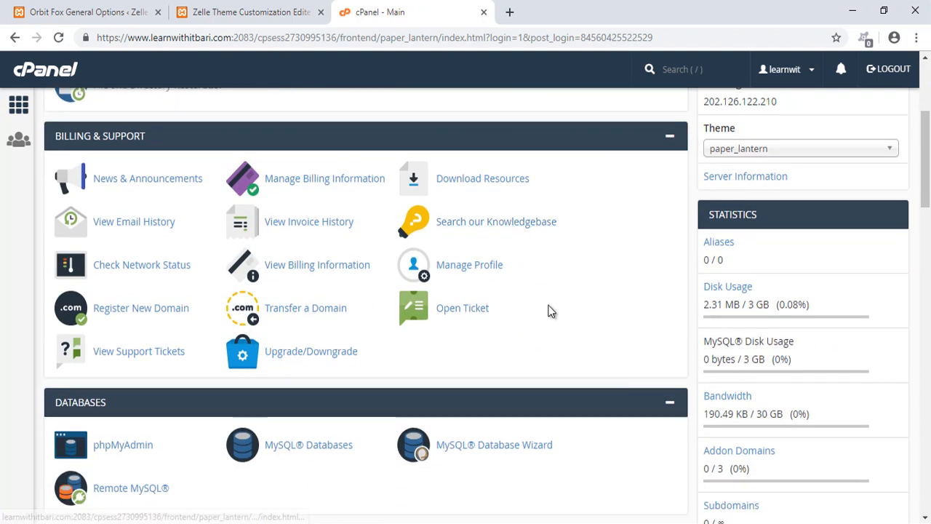
- Review the Statistics panel for disk usage, MySQL disk usage and bandwidth
mouse_move(677, 120)
mouse_down()
mouse_move(763, 210)
mouse_move(904, 329)
mouse_up()
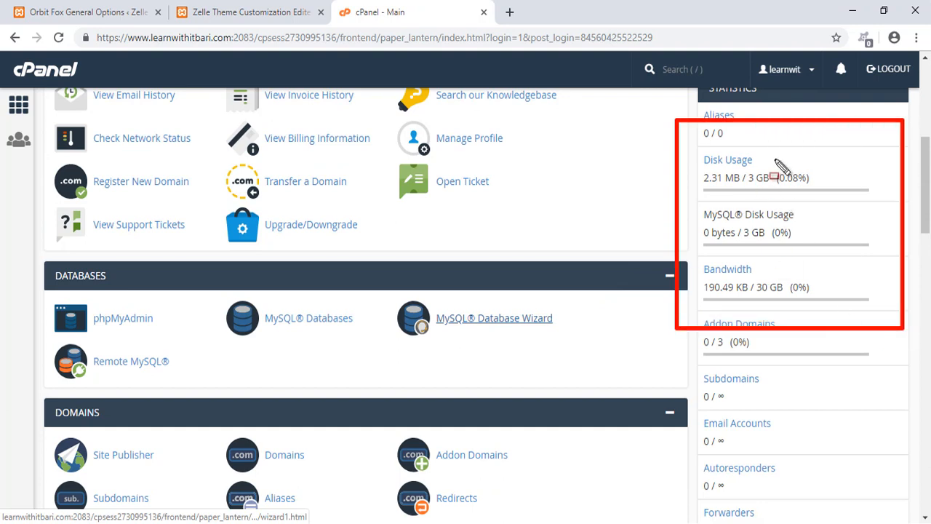
drag(774, 162, 769, 146)
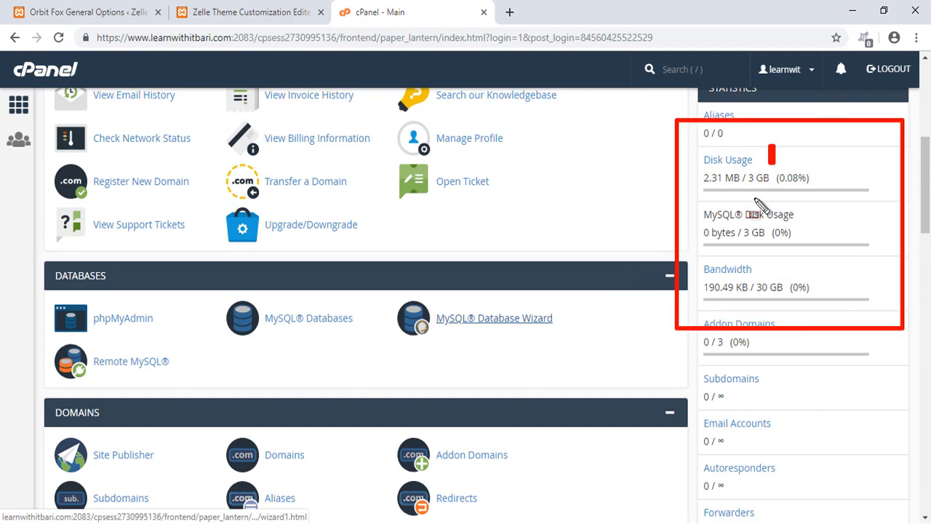
drag(675, 257, 863, 318)
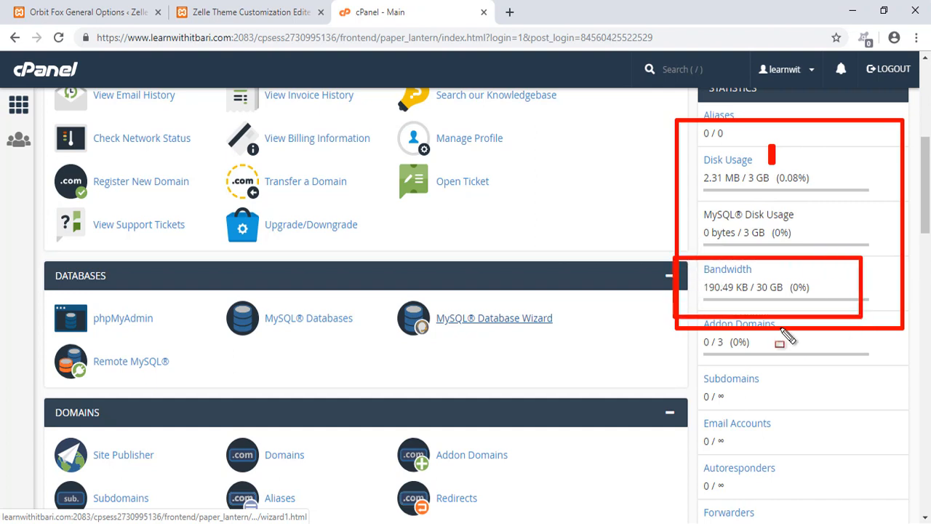
scroll(771, 356, down, 2)
drag(689, 165, 834, 422)
key(Escape)
scroll(837, 395, down, 3)
scroll(838, 395, up, 9)
scroll(837, 390, up, 1)
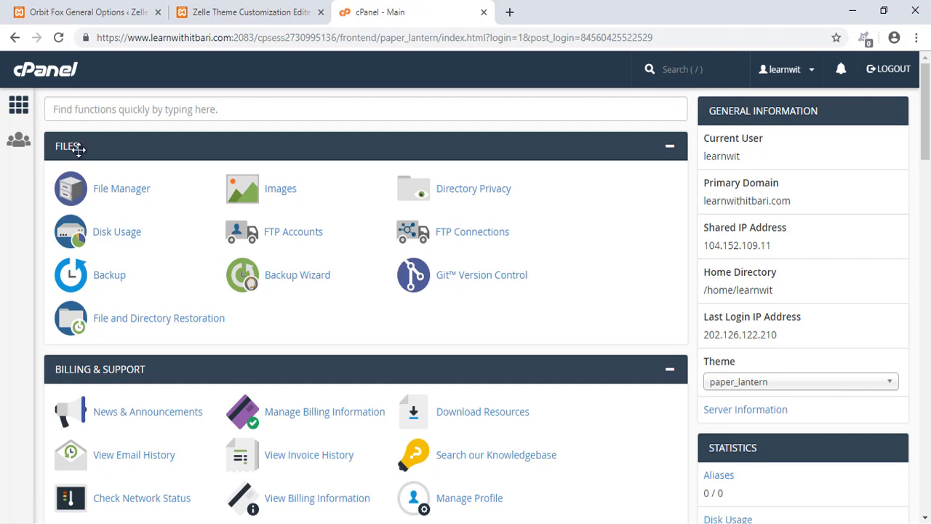
- Search the cPanel functions for ftp, then return to the full home page
click(109, 115)
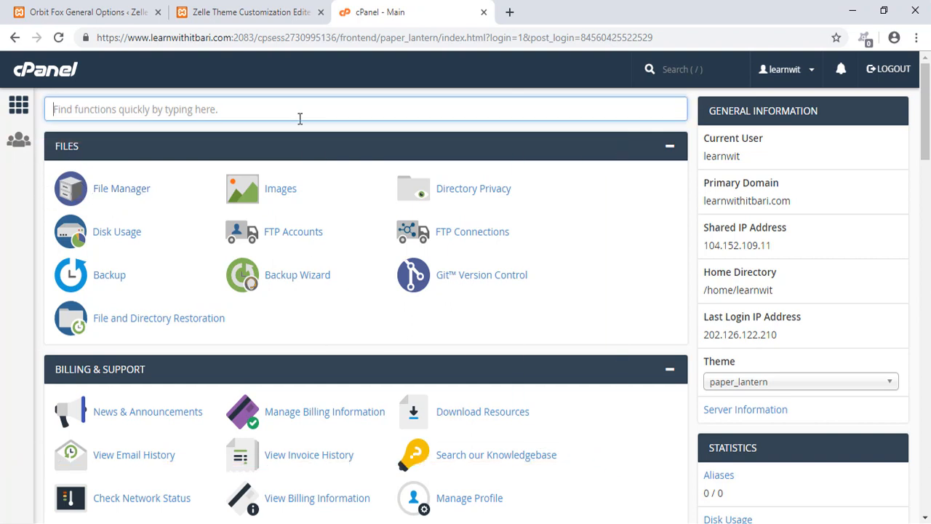
text(ftp)
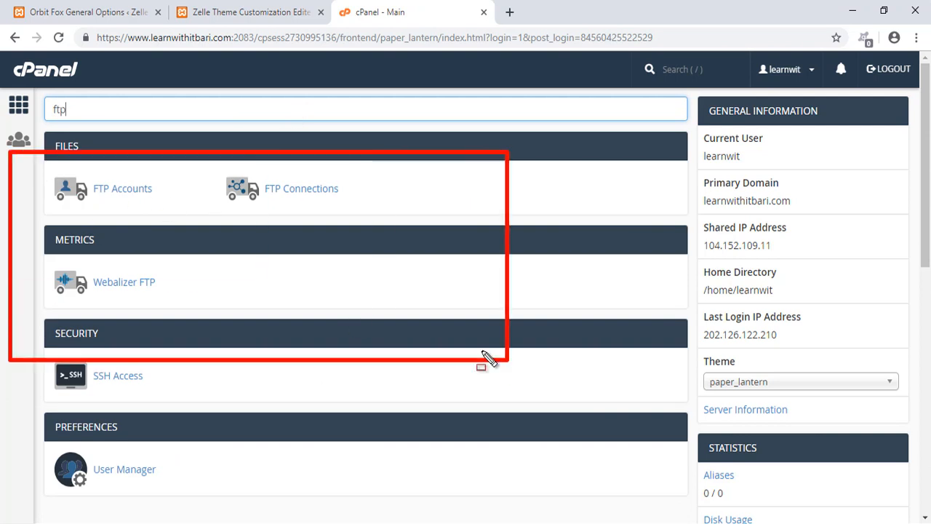
click(18, 104)
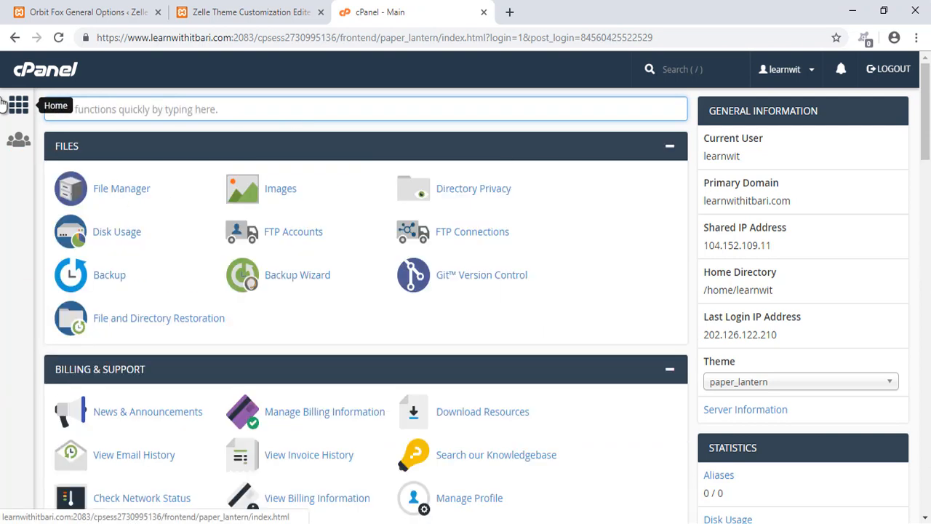
- Open the User Manager page, then return to the cPanel home page
drag(1, 86, 45, 190)
drag(4, 123, 37, 155)
click(29, 155)
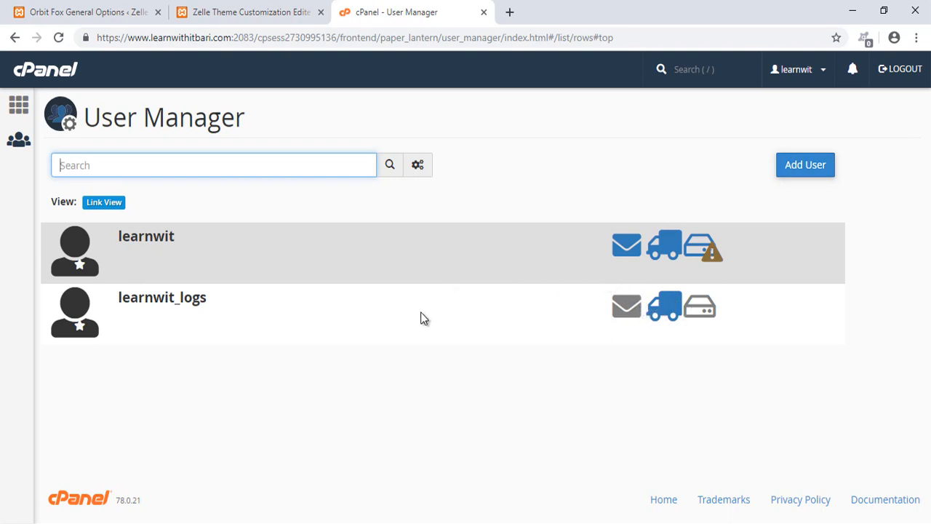
click(19, 106)
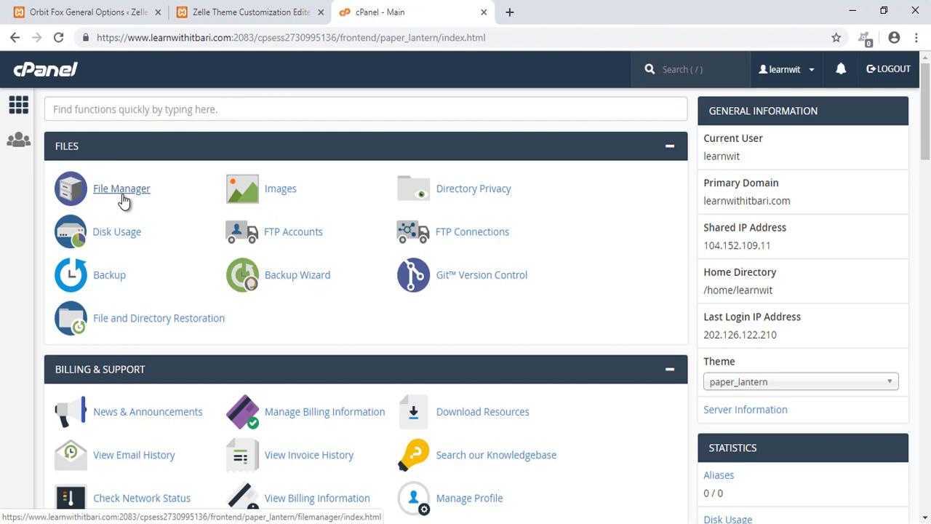
- Open the File Manager to browse the account's home directory
click(122, 195)
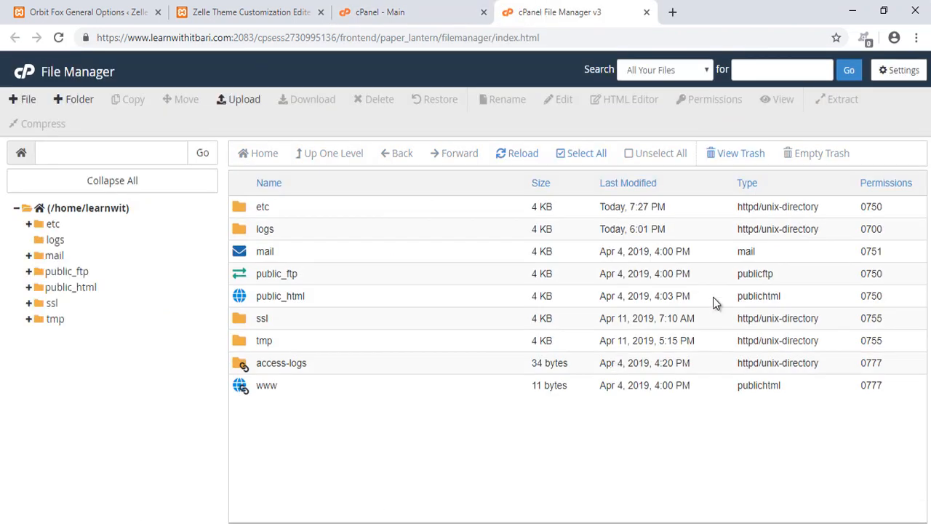
mouse_move(11, 192)
mouse_down()
mouse_move(182, 225)
mouse_move(230, 206)
mouse_up()
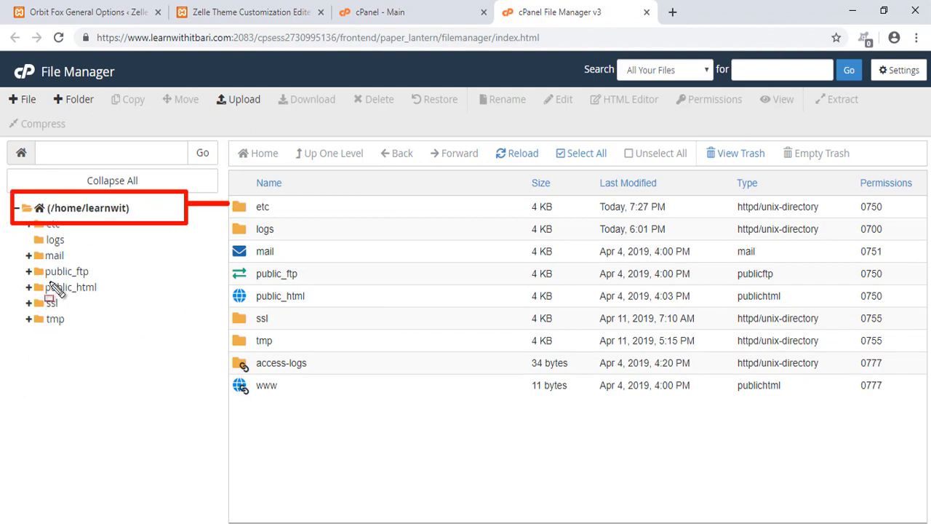
drag(227, 277, 320, 320)
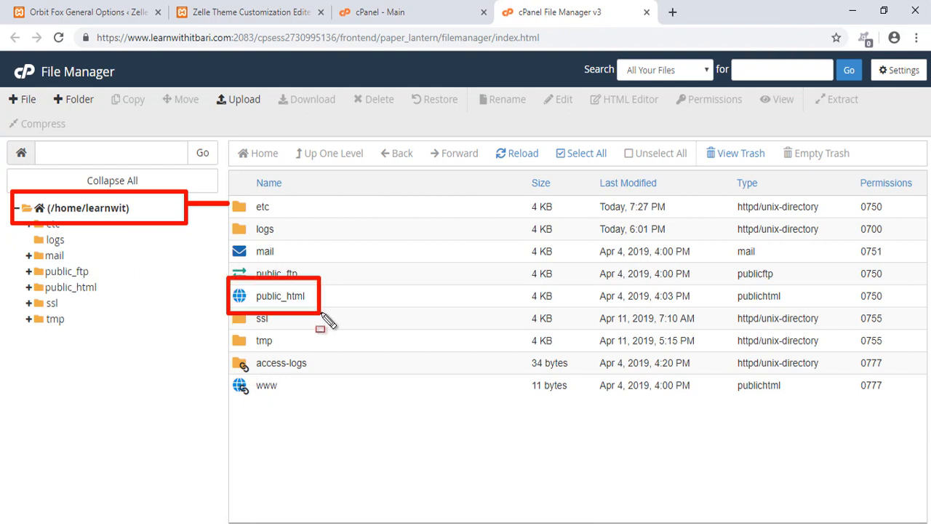
drag(321, 288, 349, 288)
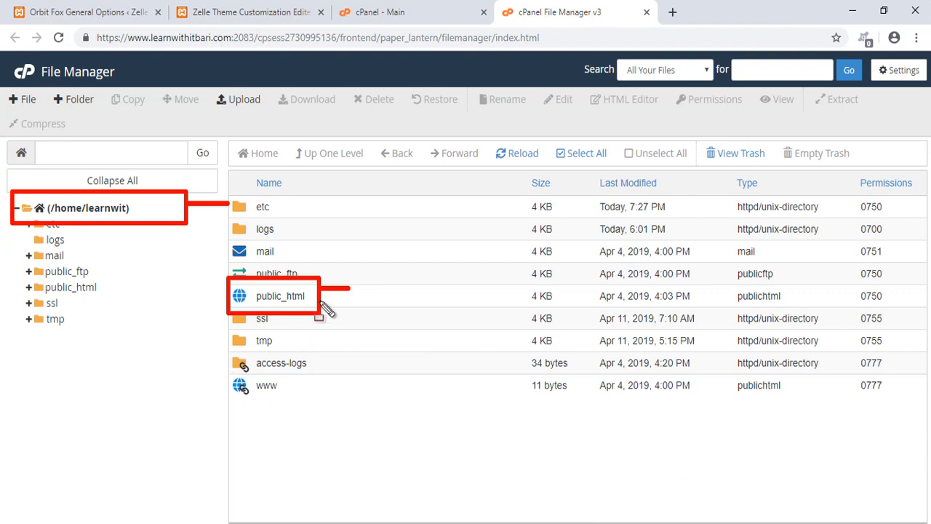
drag(318, 312, 384, 314)
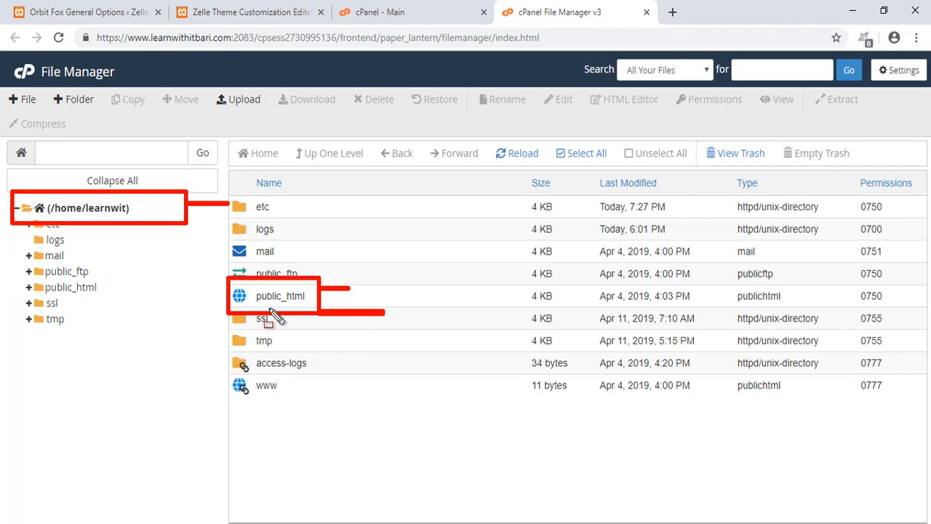
- Open the public_html folder, select cgi-bin, and go back up one level
double_click(251, 300)
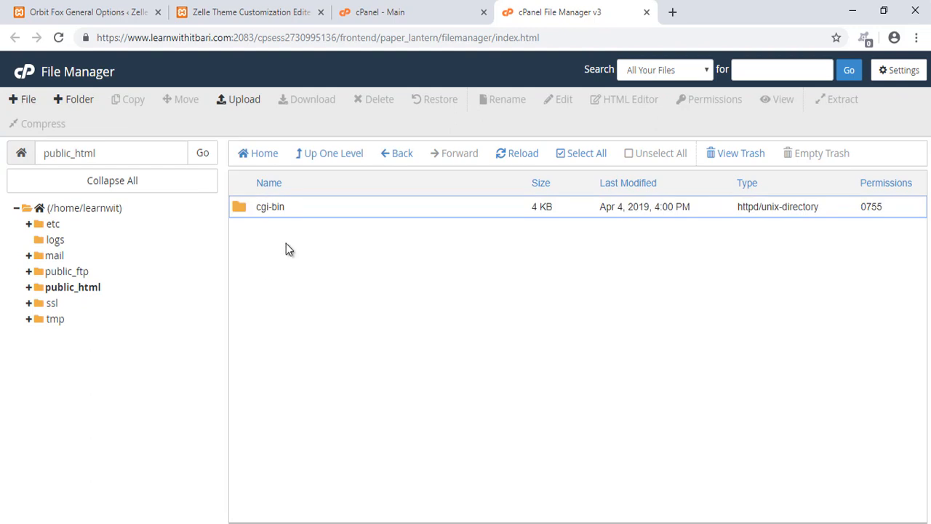
click(242, 211)
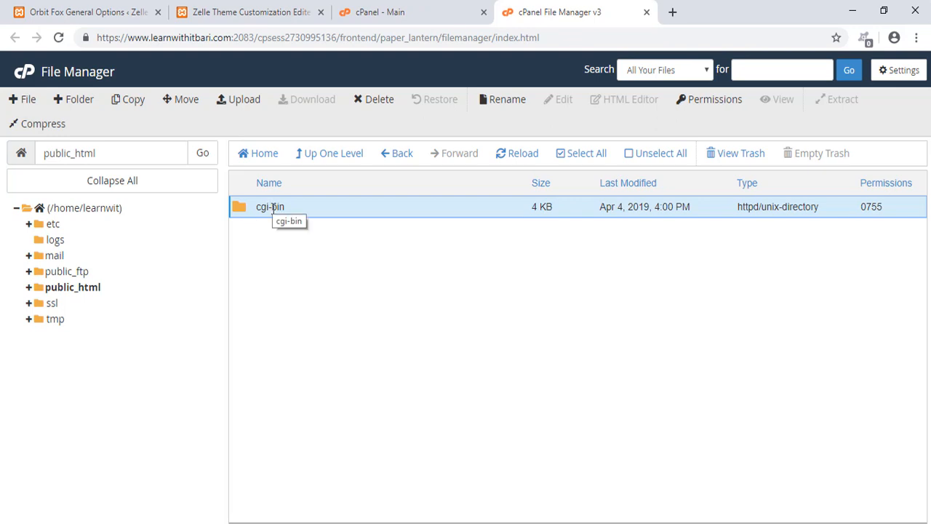
click(320, 158)
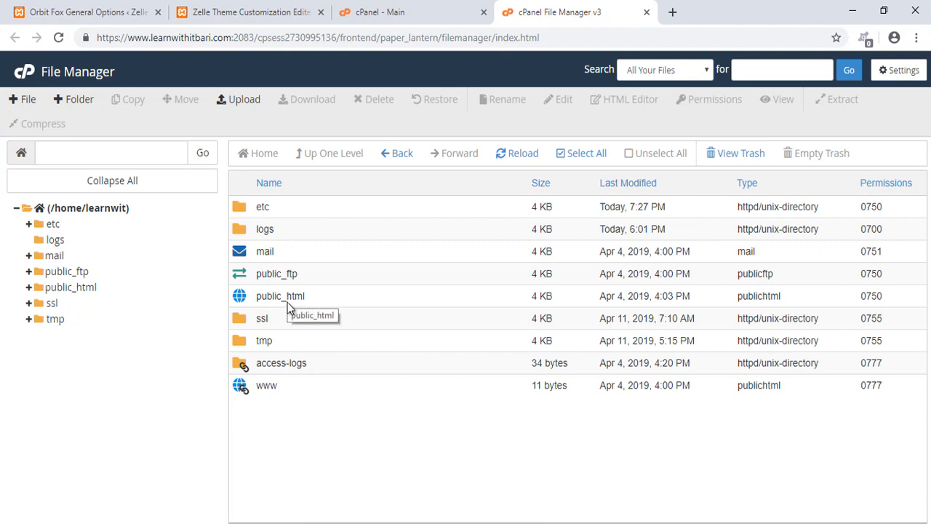
- Select the logs folder and open its delete dialog, then cancel the deletion
click(250, 229)
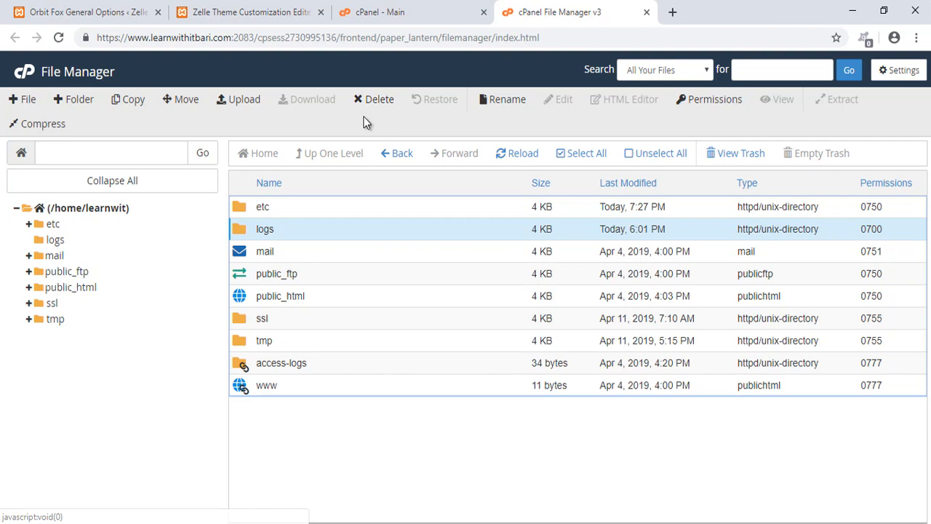
click(376, 99)
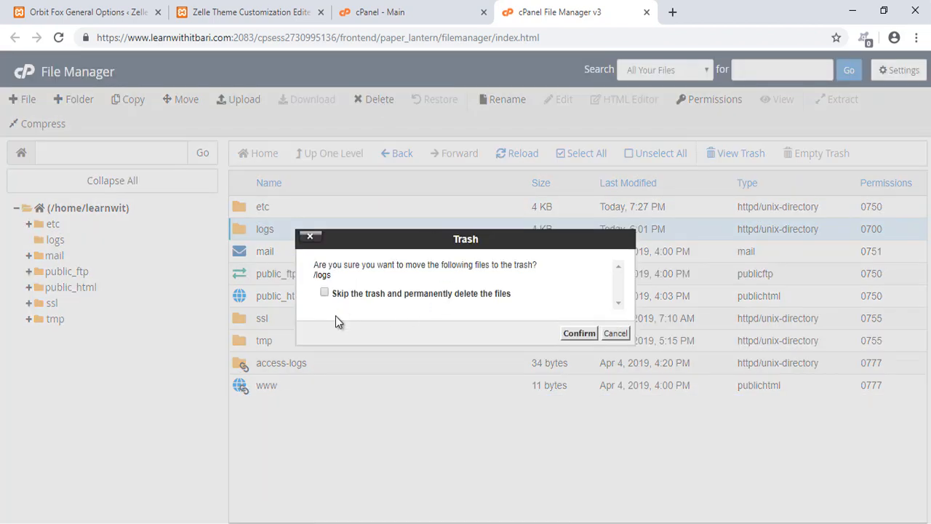
drag(301, 251, 573, 318)
mouse_move(535, 292)
mouse_down()
mouse_move(587, 285)
mouse_move(593, 292)
mouse_up()
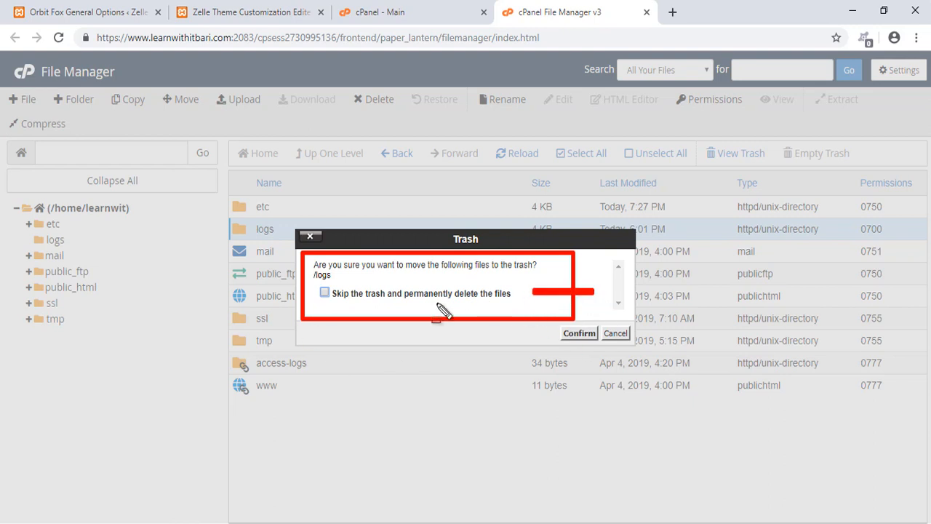
drag(309, 286, 343, 299)
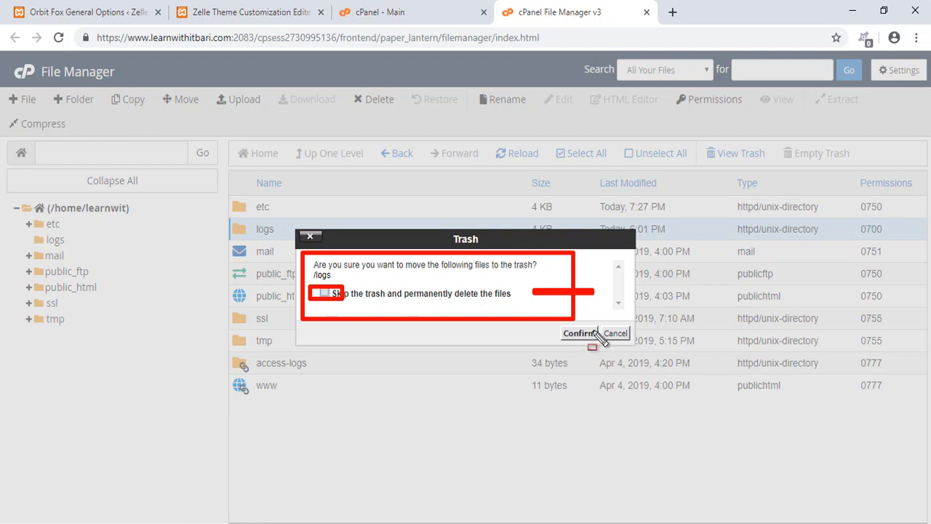
key(ctrl+z)
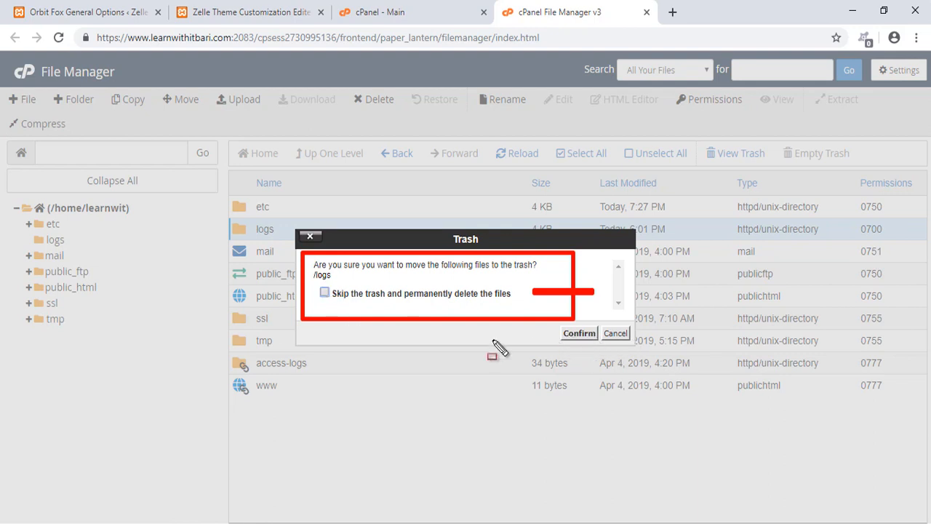
click(587, 333)
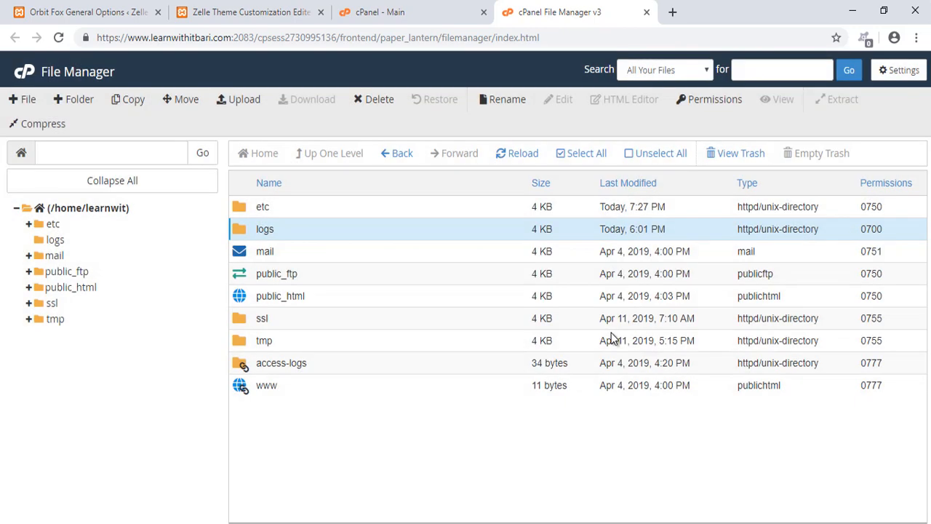
- Open the trash folder to view its contents
click(739, 160)
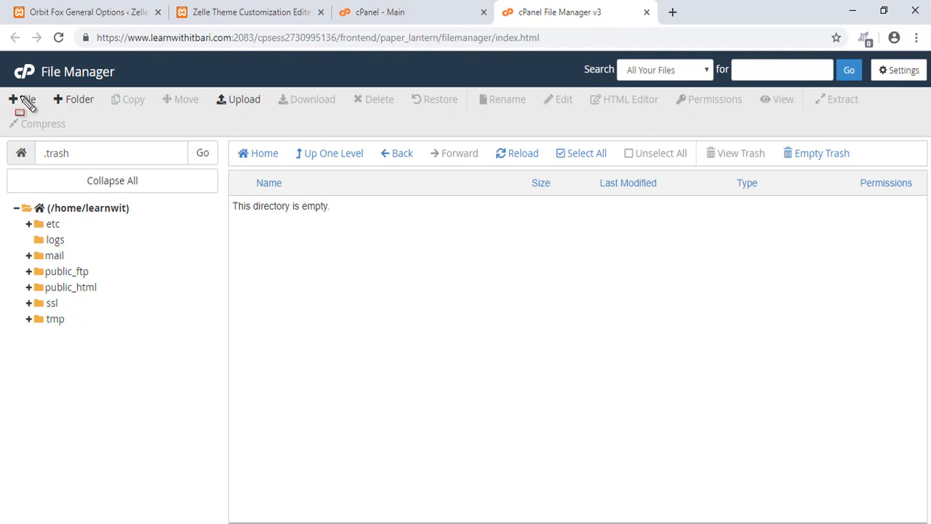
drag(3, 81, 880, 127)
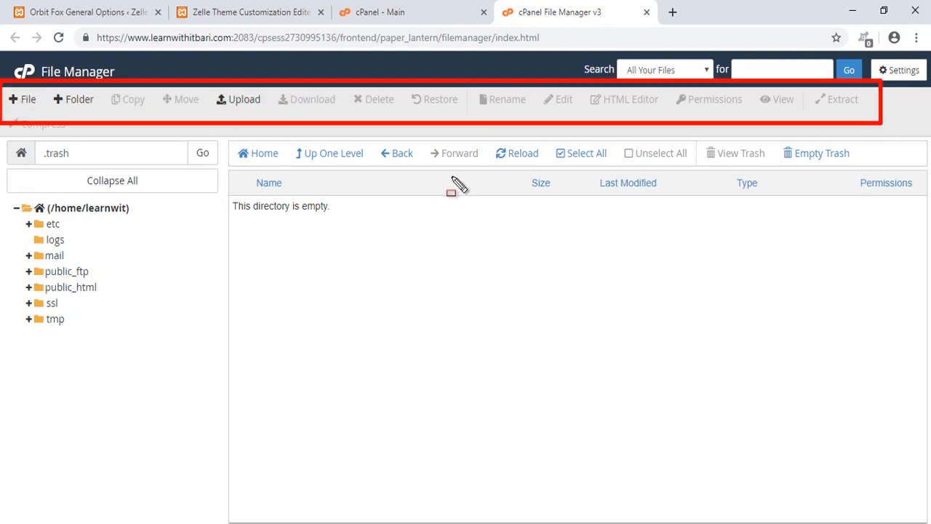
key(Escape)
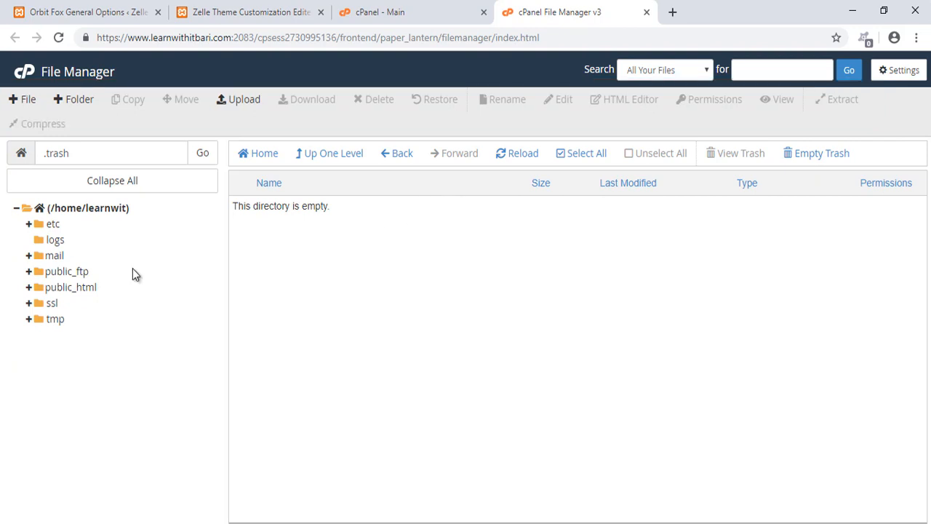
- Open public_html and create a new file named index.html in it
click(52, 289)
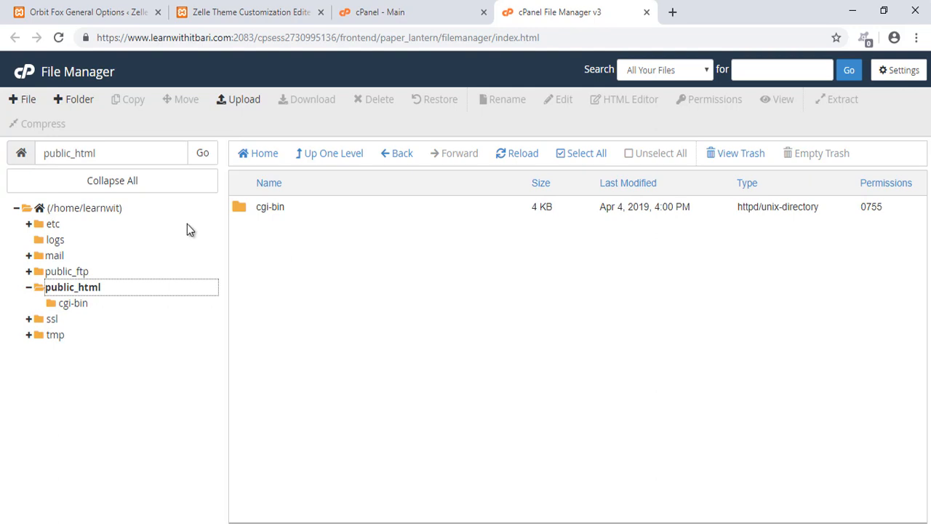
click(24, 101)
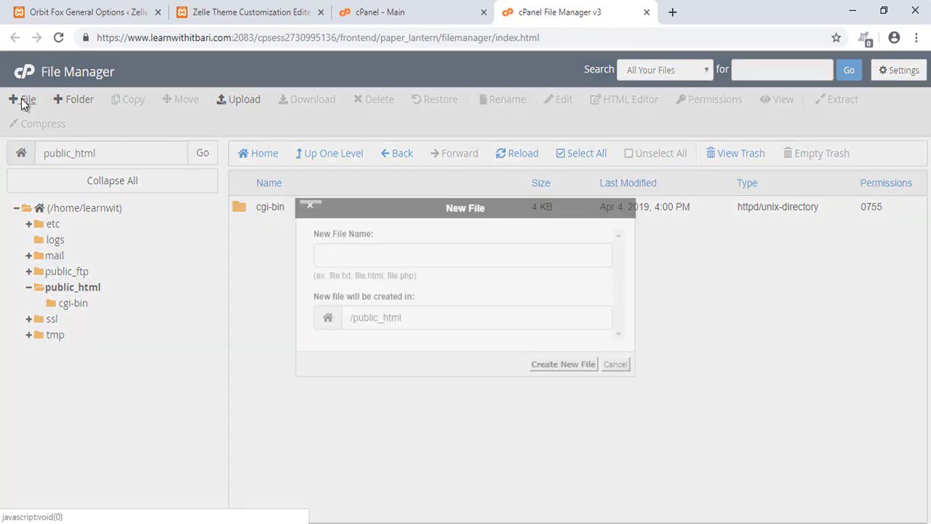
text(index.html)
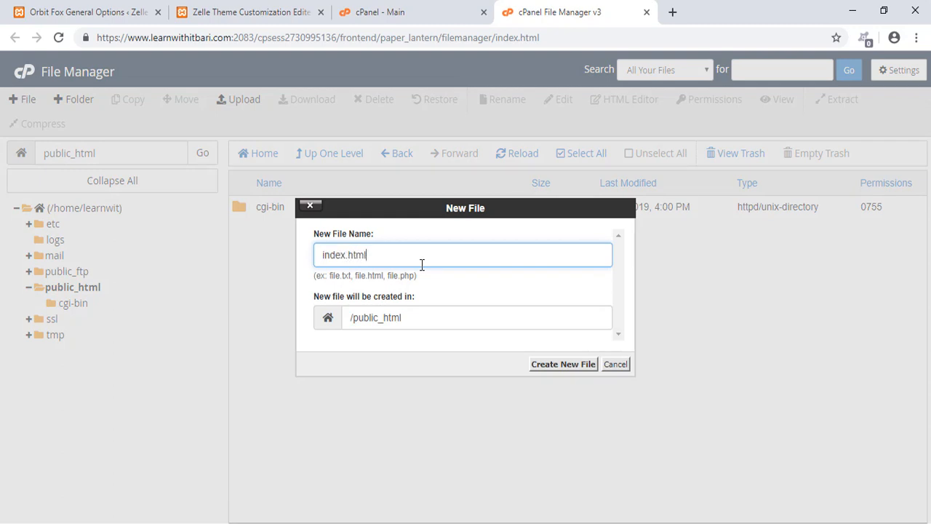
key(Return)
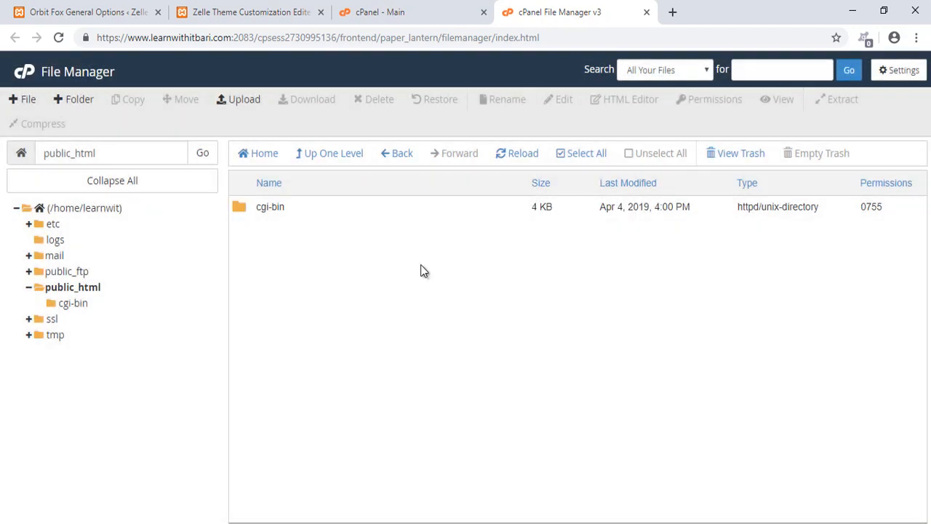
- Open index.html in the code editor, dismissing the HTML Editor dialog
click(244, 232)
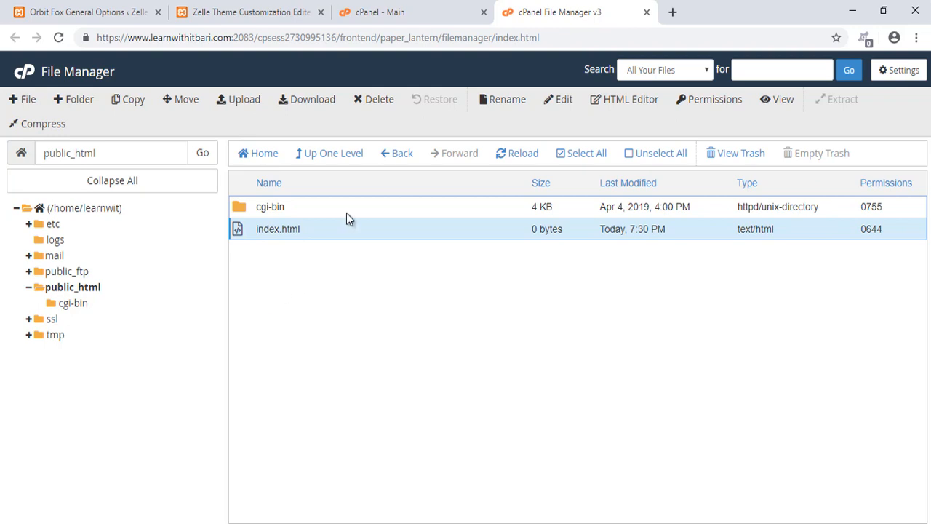
right_click(237, 232)
click(258, 308)
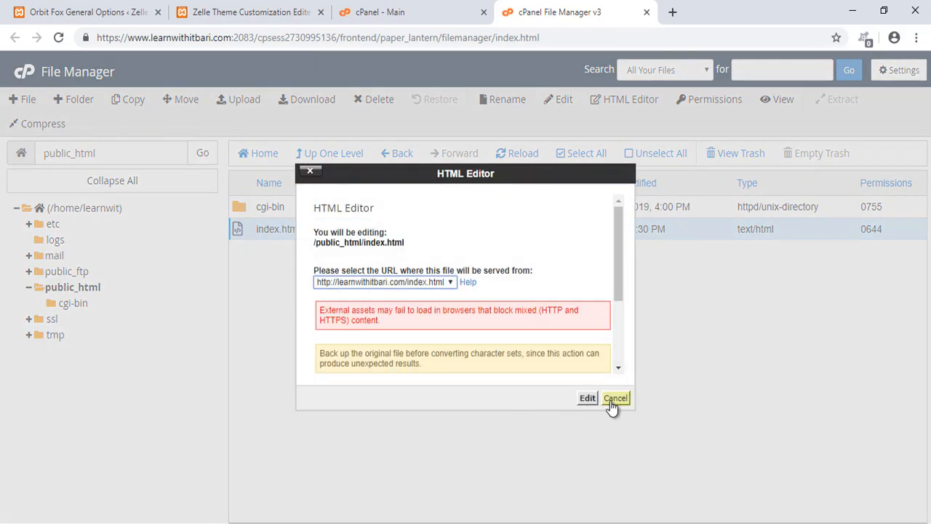
click(615, 399)
right_click(249, 227)
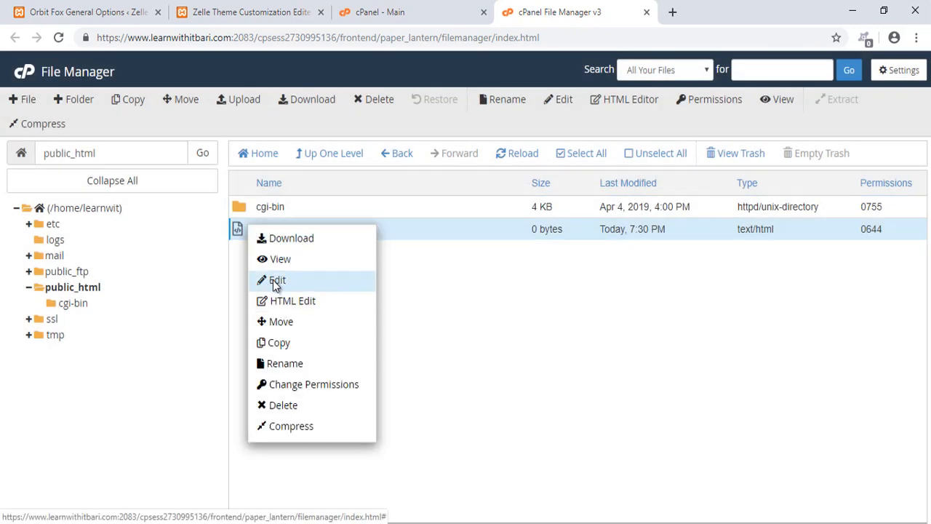
click(275, 284)
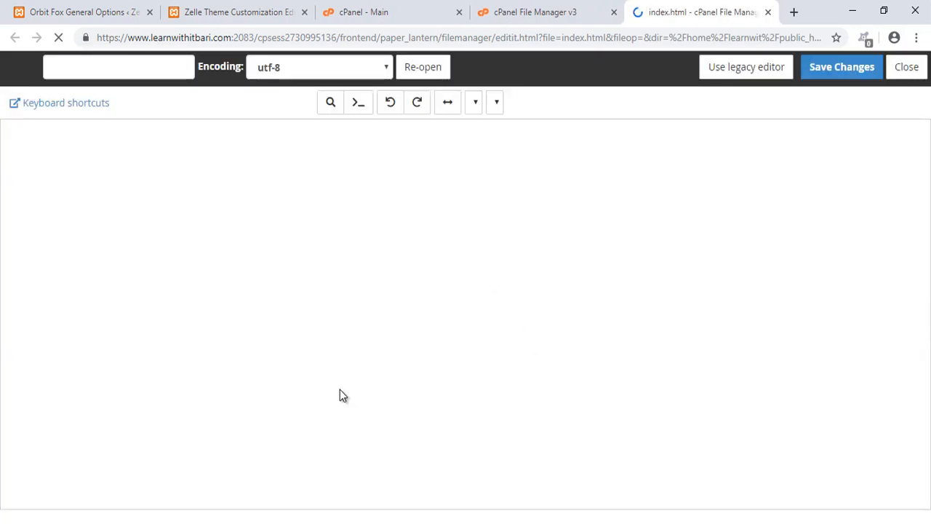
- Launch Notepad++ and write an HTML page with an h2 heading "This is our heading", then select it all
key(super)
text(note)
key(Return)
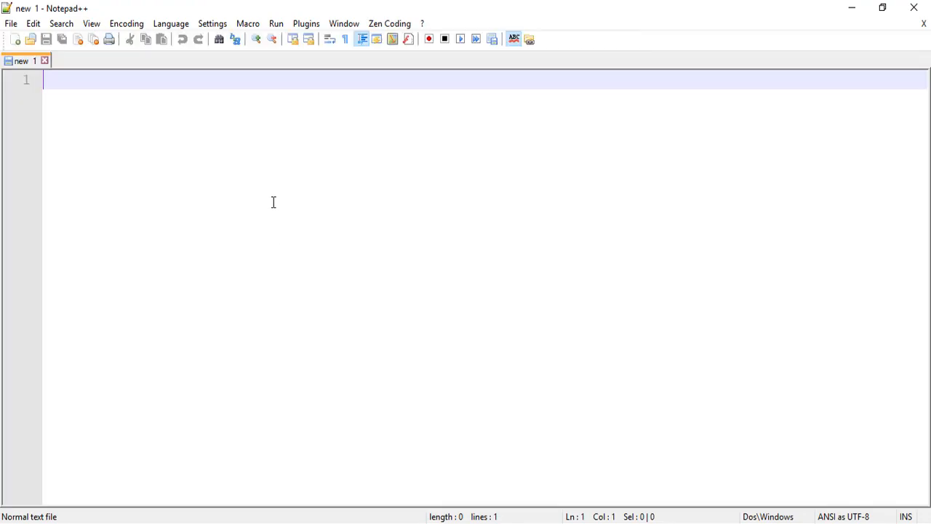
text(html:5)
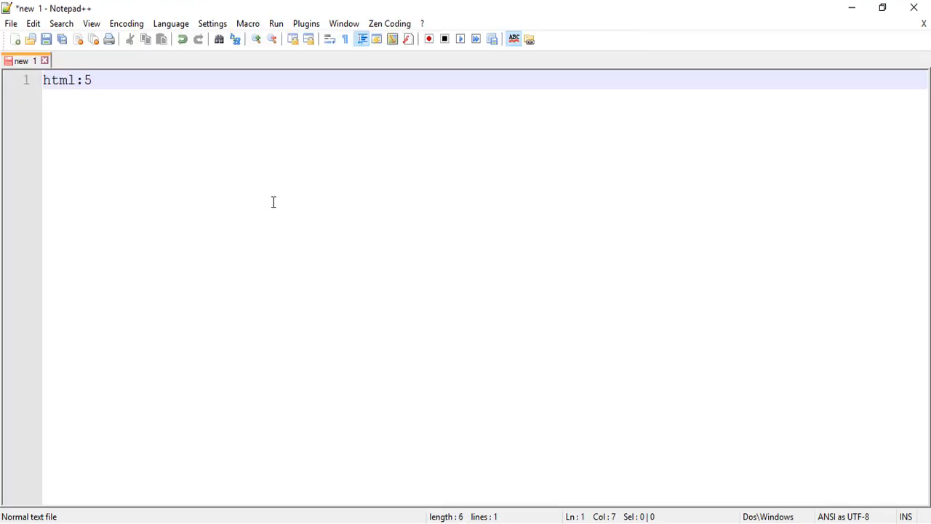
key(ctrl+alt+Return)
text(h2)
key(ctrl+alt+Return)
text(This is our heading</h2>)
key(ctrl+a)
key(ctrl+c)
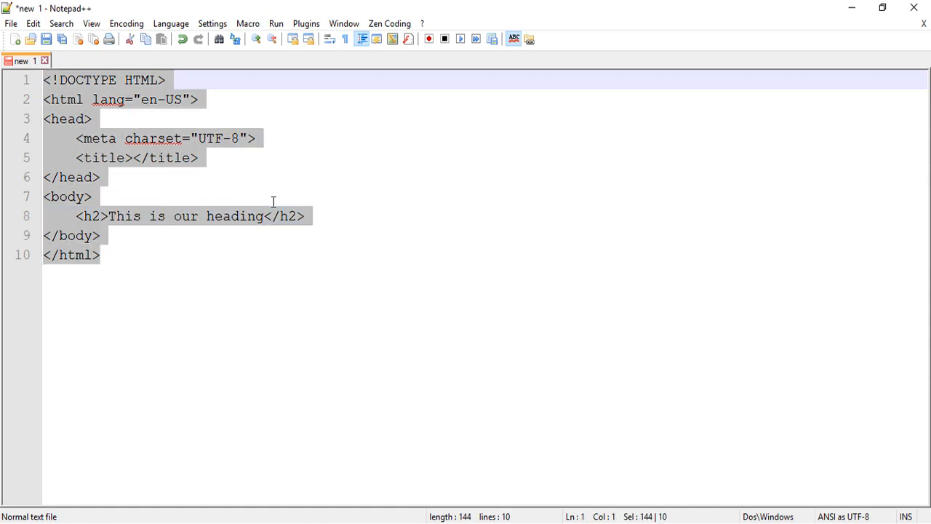
- Switch back to the browser, paste the HTML into index.html and save the changes
key(alt+Tab)
key(ctrl+v)
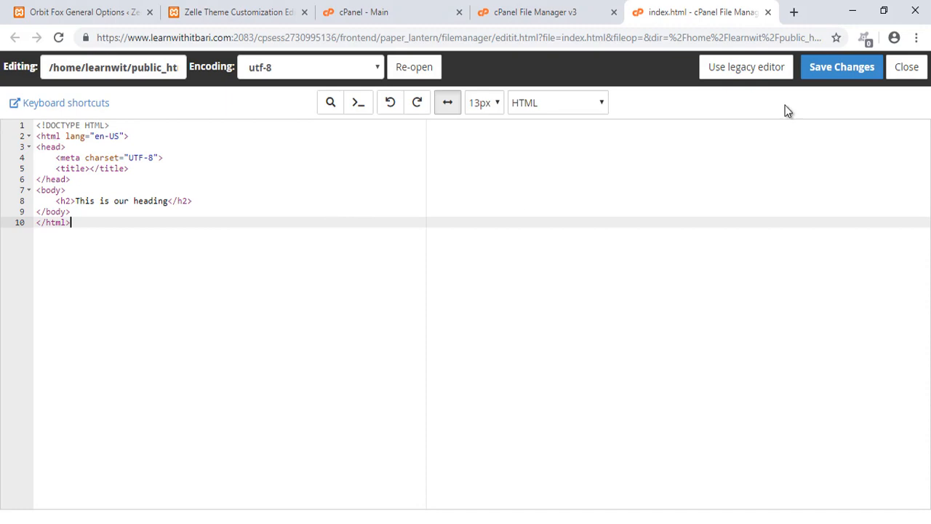
click(811, 73)
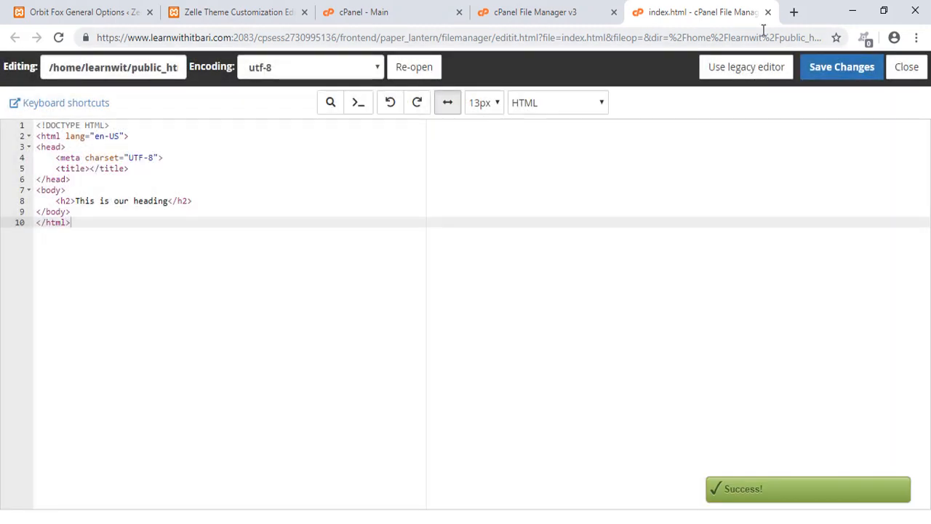
- Open learnwithitbari.com in a new tab to view the published page
click(795, 13)
text(lea)
key(Return)
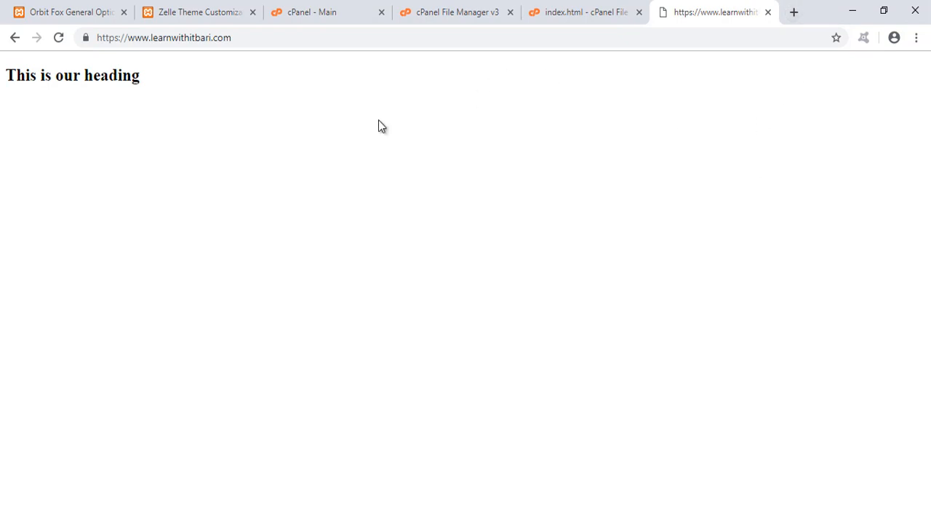
mouse_move(2, 52)
mouse_down()
mouse_move(415, 154)
mouse_move(465, 155)
mouse_up()
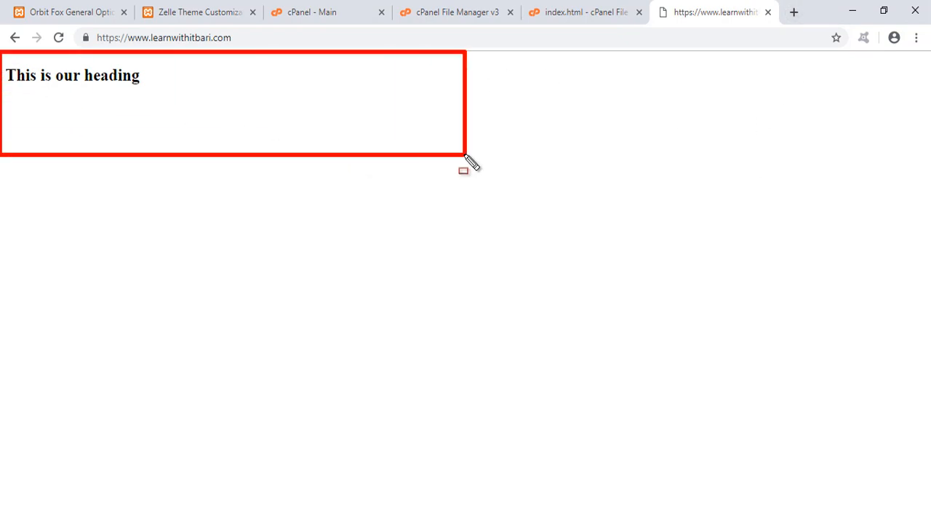
key(Escape)
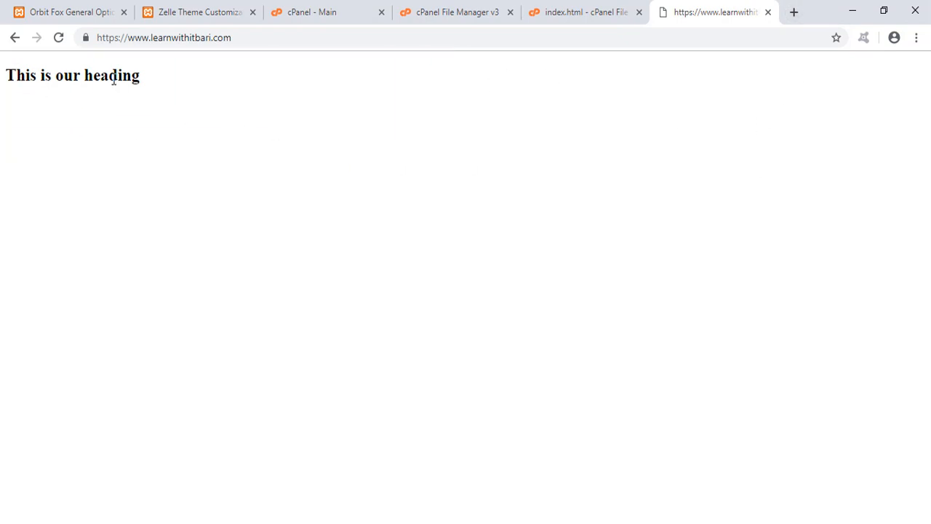
click(600, 10)
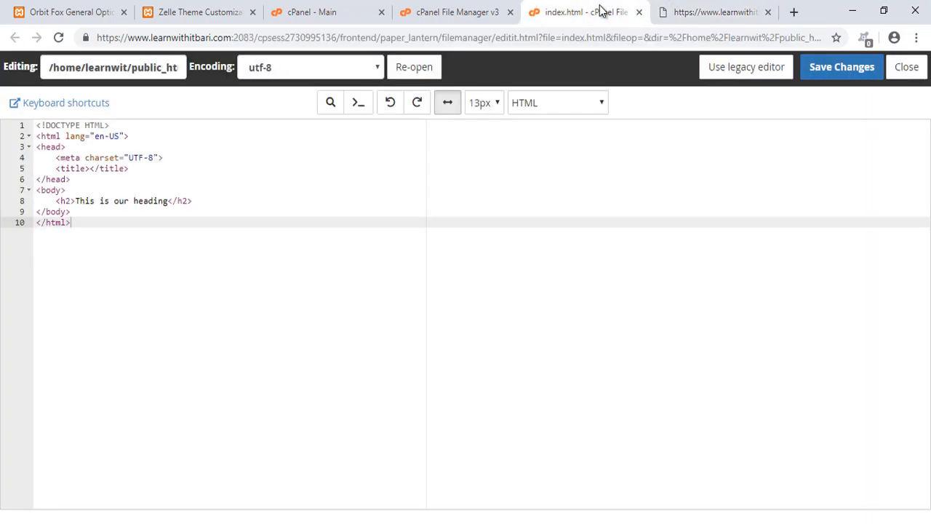
click(439, 14)
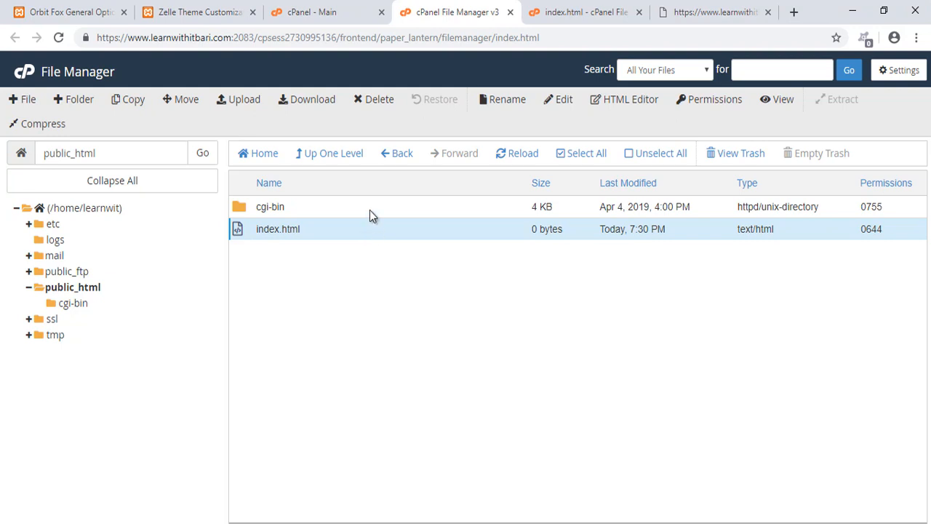
click(322, 13)
click(478, 11)
double_click(269, 229)
click(279, 267)
right_click(253, 234)
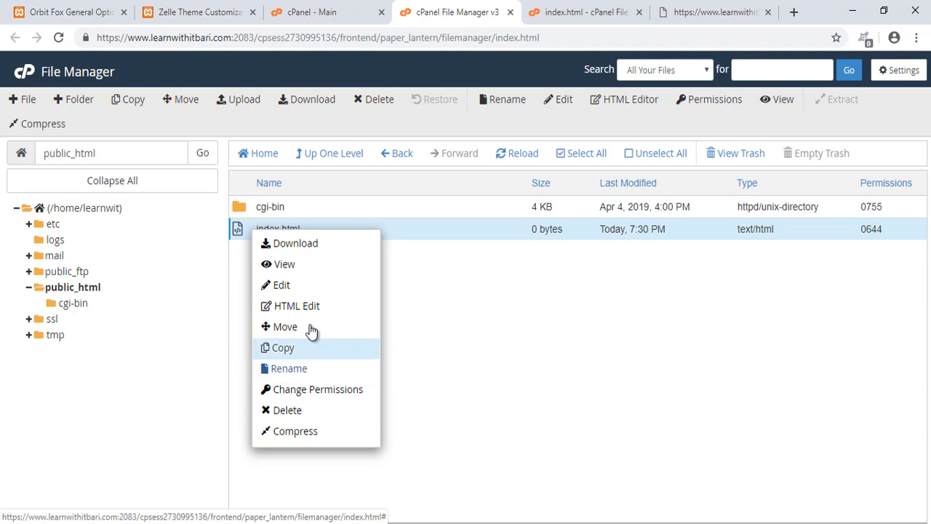
click(350, 15)
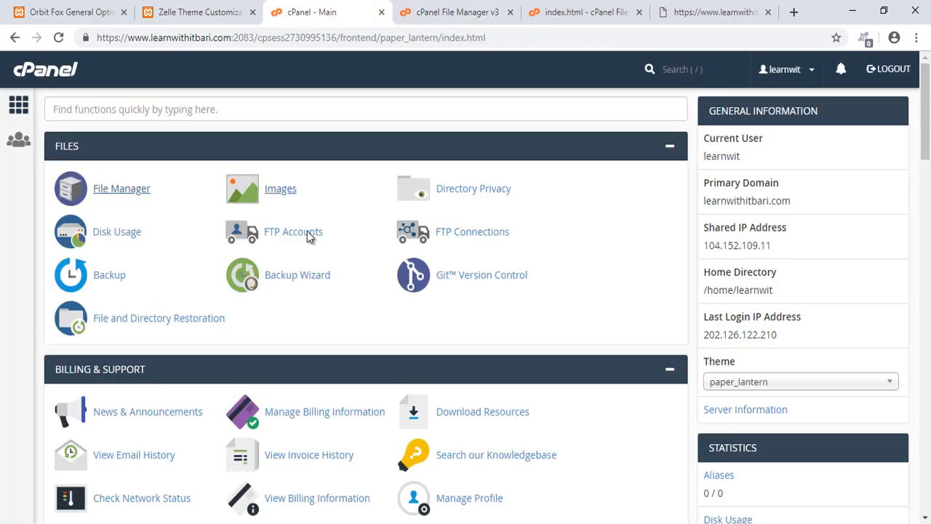
- Open the Backup page from the cPanel home page and review the full account backup option
scroll(390, 351, down, 1)
scroll(390, 351, down, 1)
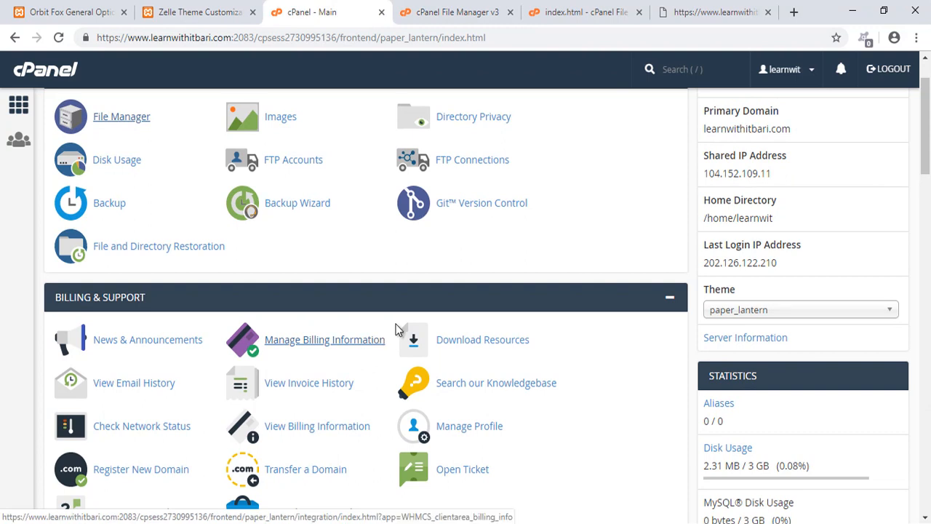
mouse_move(35, 179)
mouse_down()
mouse_move(333, 256)
mouse_move(346, 227)
mouse_up()
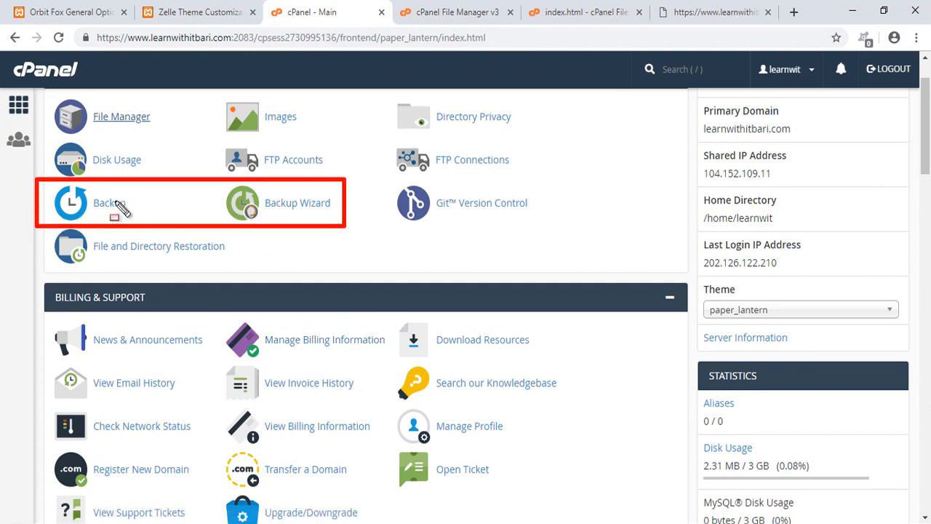
drag(164, 197, 225, 203)
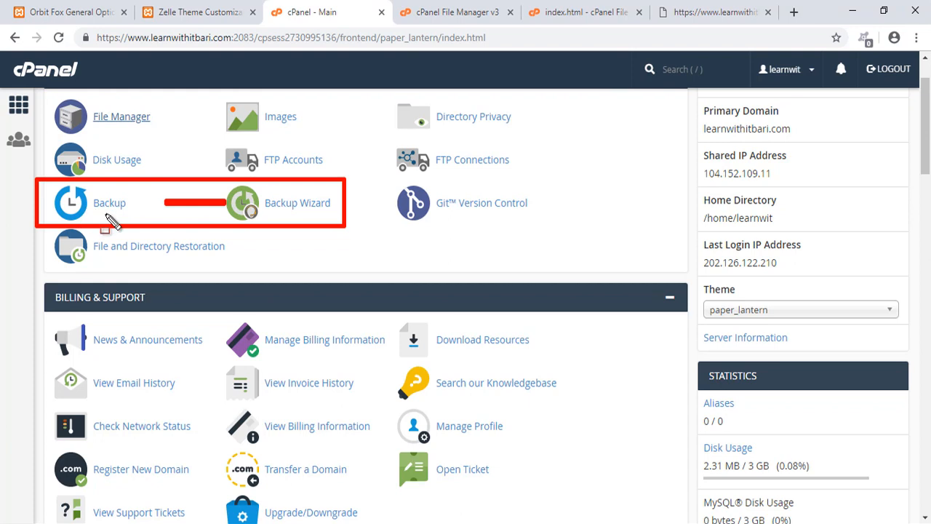
click(109, 203)
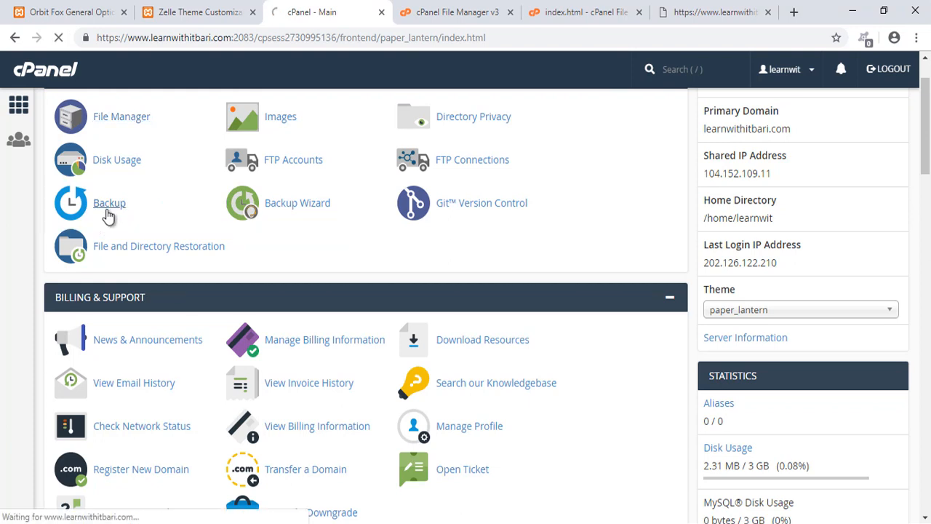
scroll(315, 206, down, 3)
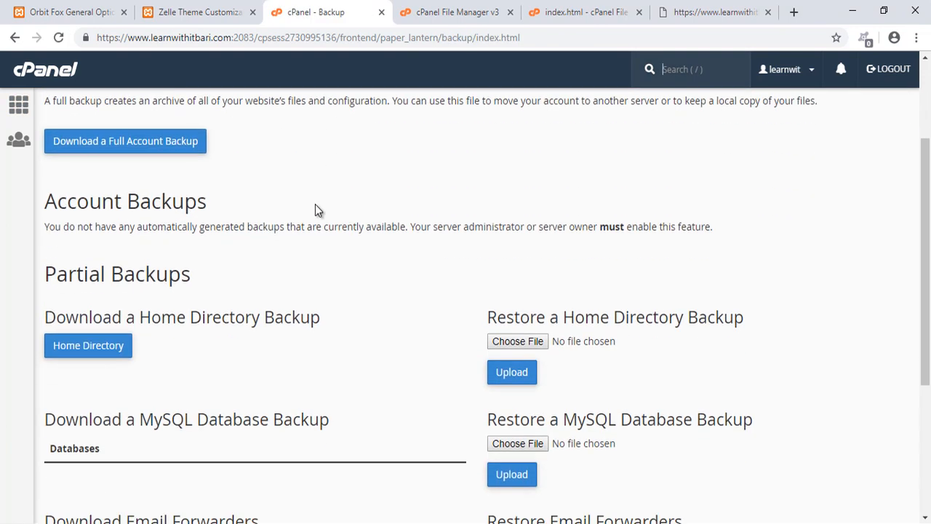
scroll(309, 207, up, 2)
drag(11, 183, 262, 234)
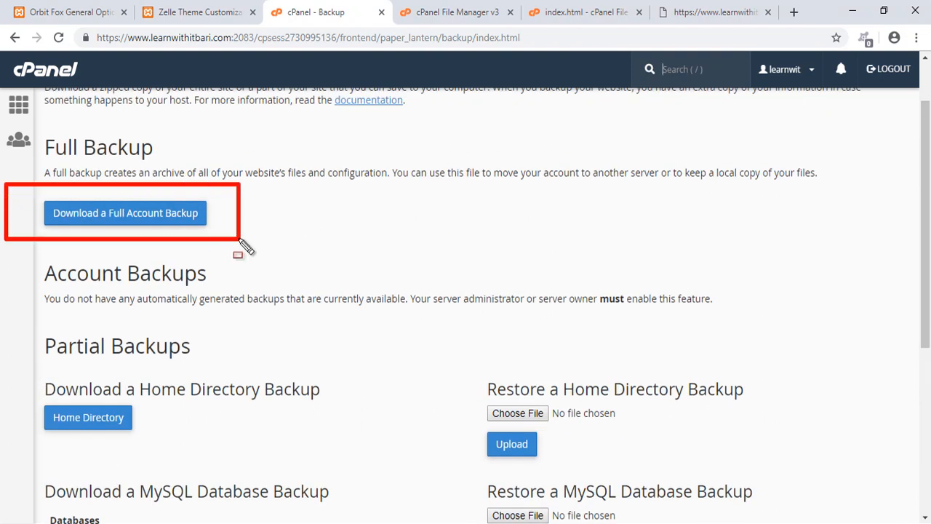
- Open the full account backup page, review its backup destination and email notification options, and go back to Backup
key(Escape)
click(175, 225)
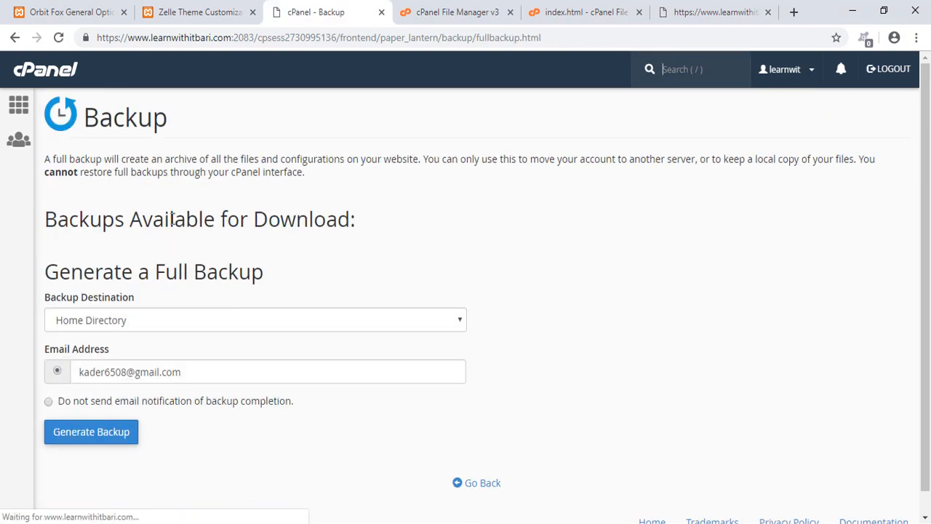
scroll(164, 380, down, 1)
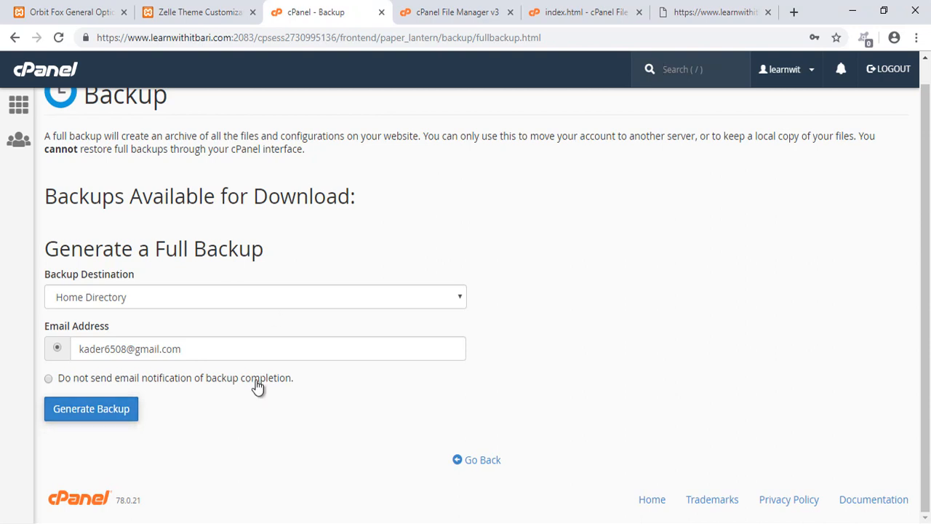
scroll(371, 291, up, 1)
scroll(437, 385, down, 1)
click(475, 461)
- Review the partial backup download and restore sections of the Backup page
scroll(335, 336, down, 1)
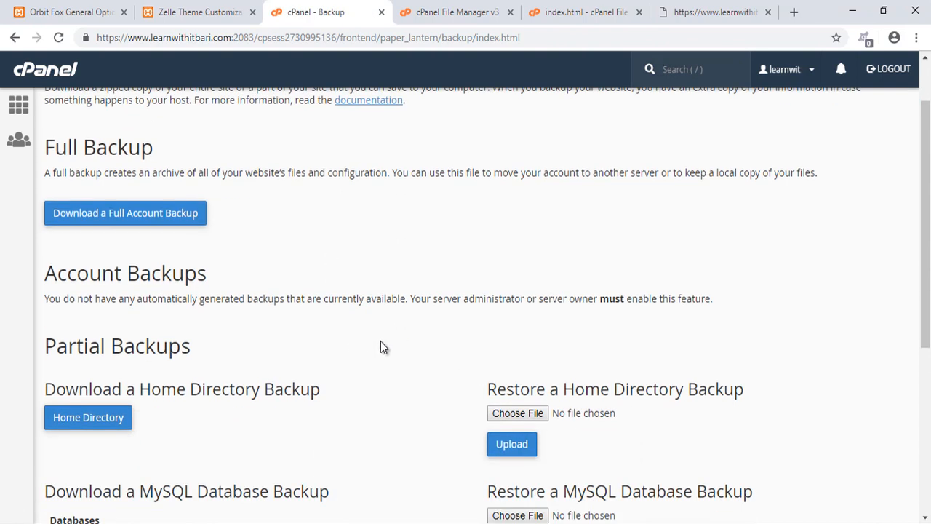
scroll(380, 342, up, 1)
scroll(380, 342, down, 2)
scroll(381, 342, up, 2)
scroll(380, 347, down, 5)
scroll(380, 347, up, 3)
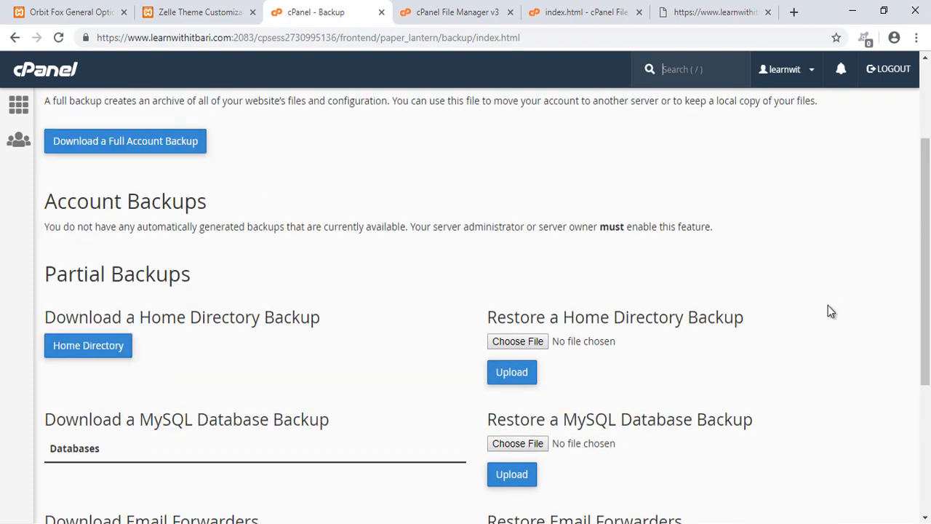
- Return to the cPanel home page, open phpMyAdmin and view its Databases list
click(44, 72)
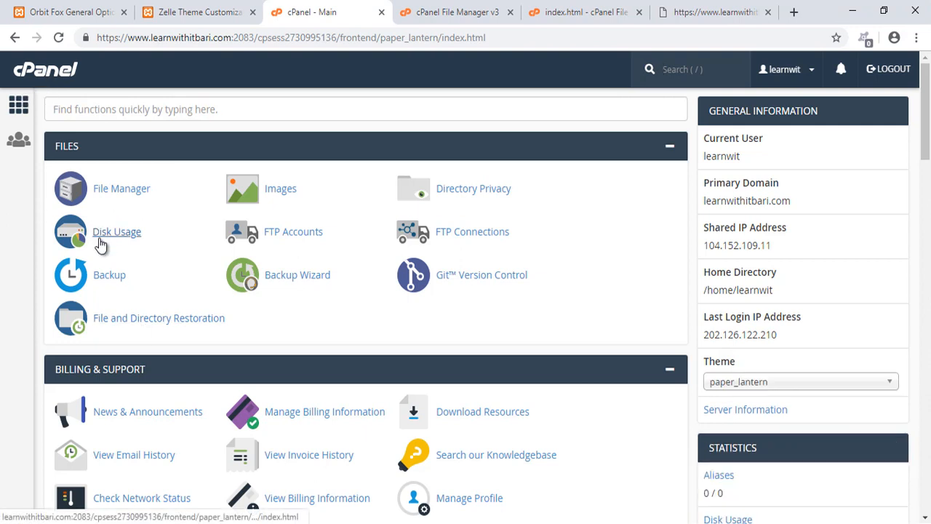
scroll(100, 245, down, 2)
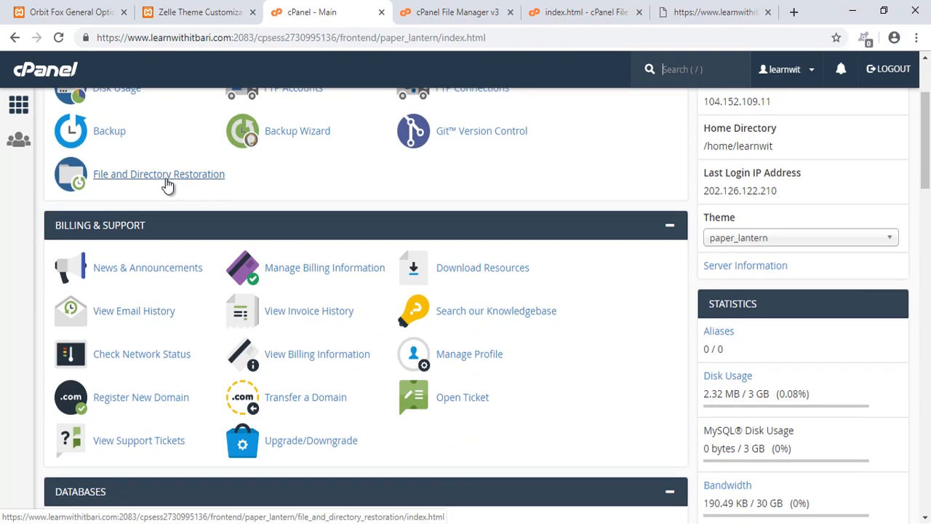
scroll(163, 327, down, 1)
scroll(359, 137, down, 1)
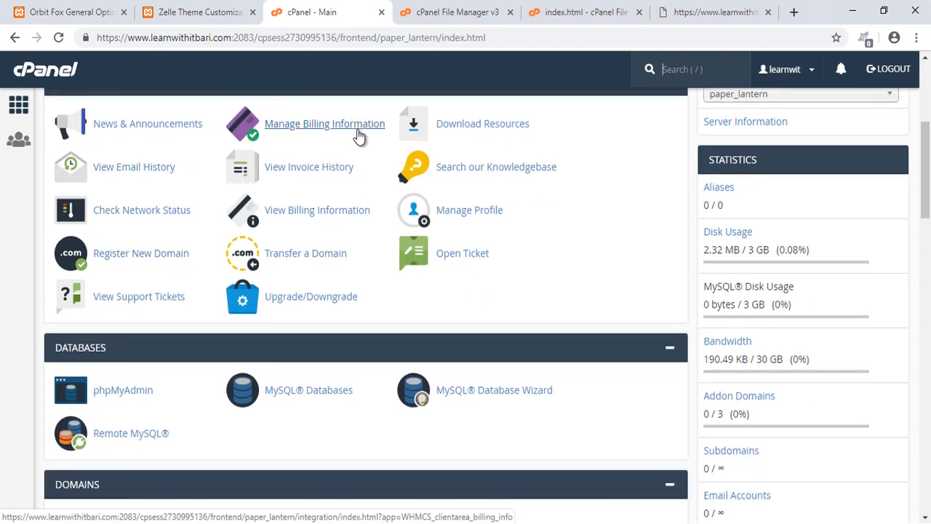
scroll(358, 159, down, 2)
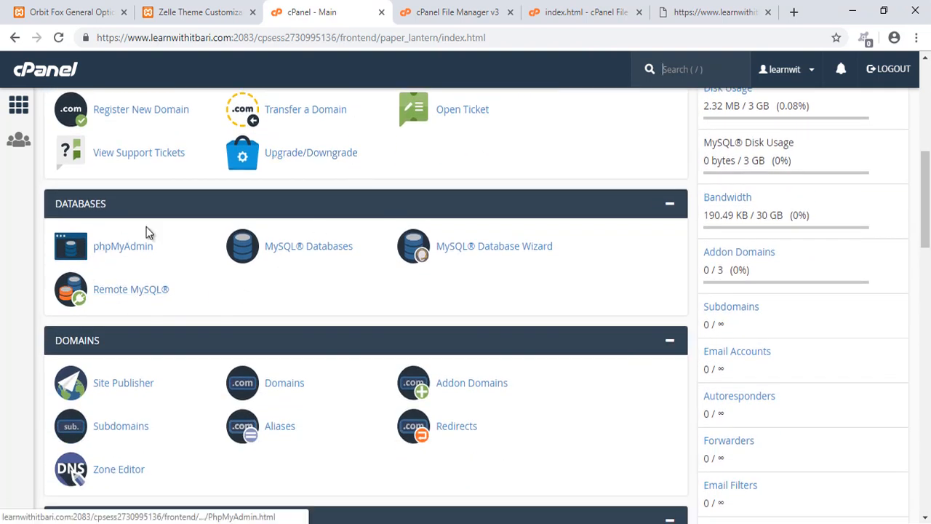
scroll(145, 232, down, 1)
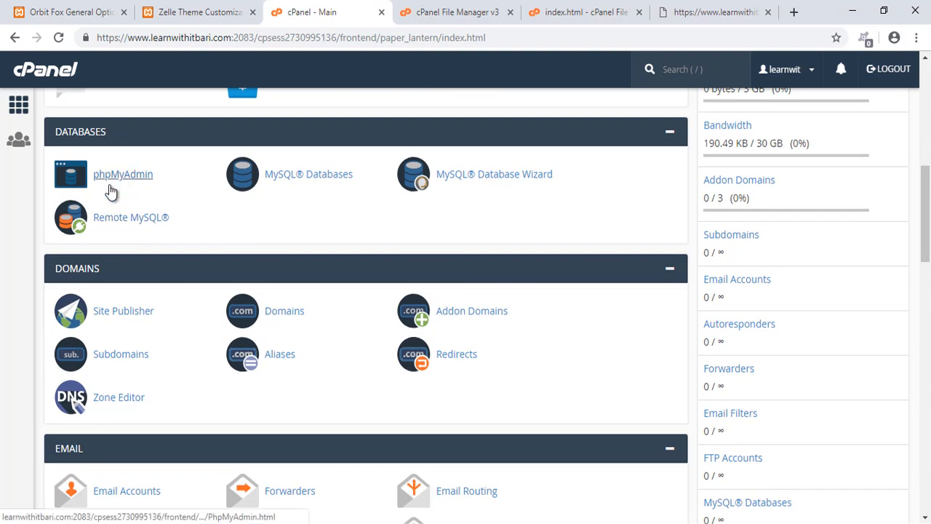
click(116, 187)
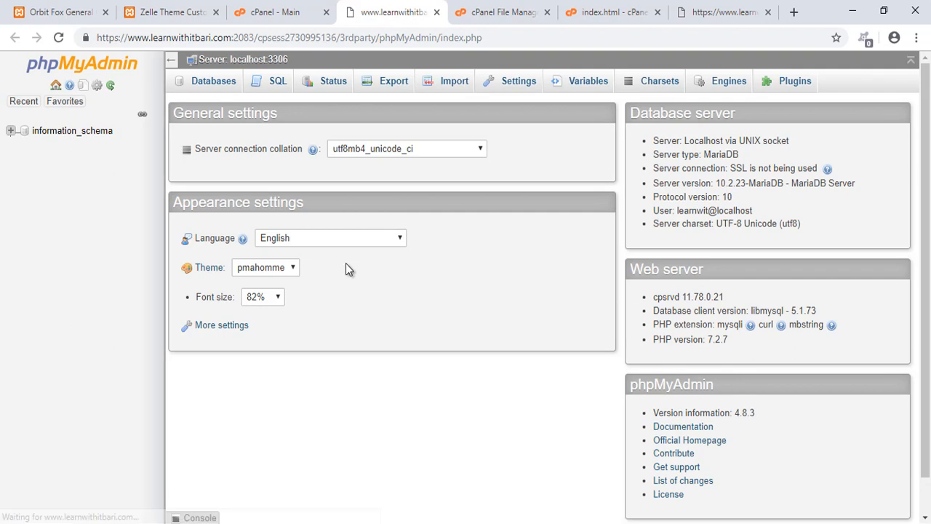
drag(2, 48, 823, 434)
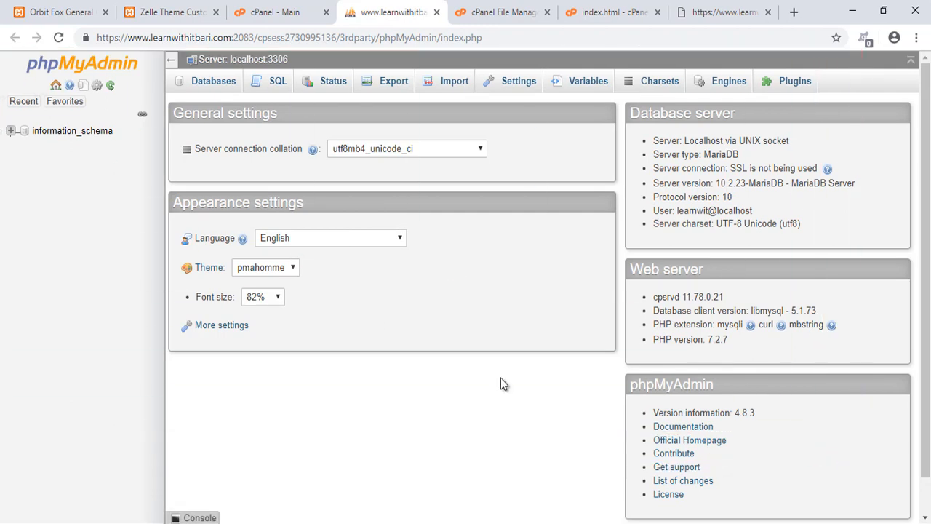
click(214, 85)
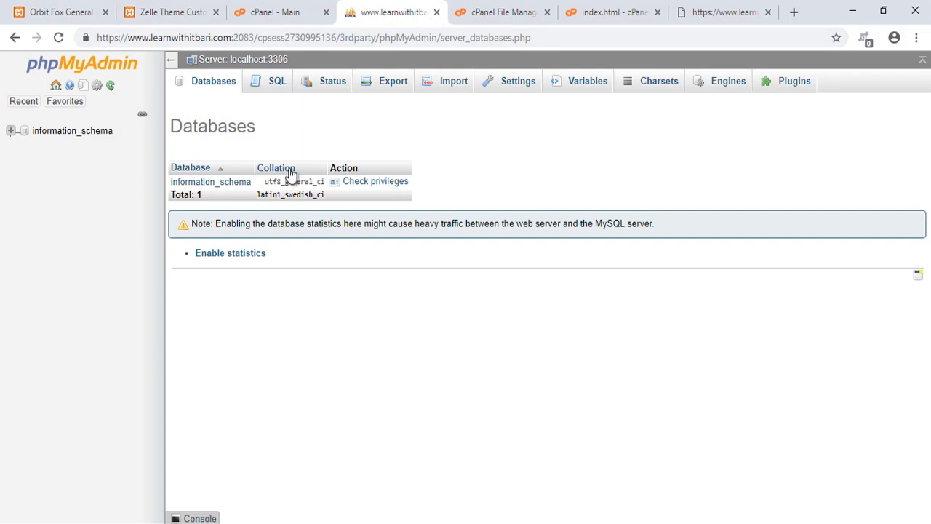
- Close the phpMyAdmin tab and examine the MySQL Databases and MySQL Database Wizard tools in cPanel
click(436, 13)
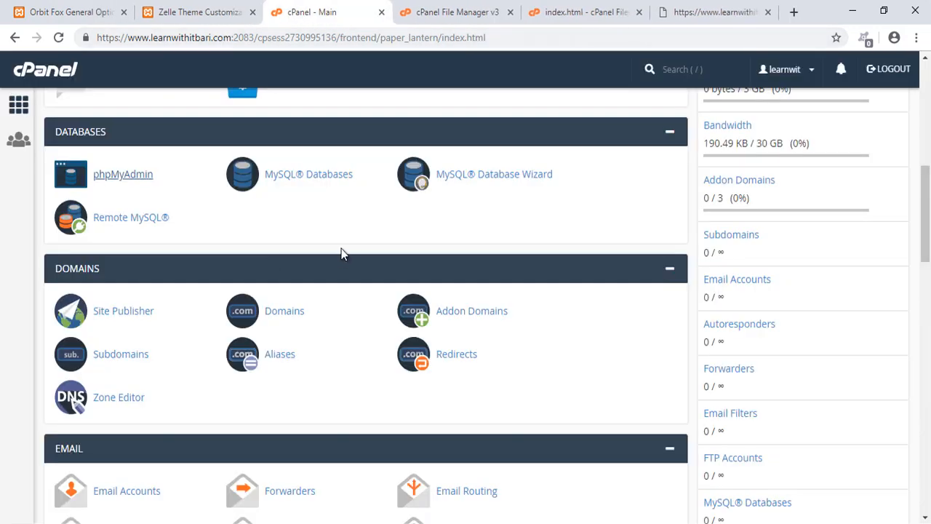
scroll(341, 248, up, 1)
scroll(343, 251, down, 1)
mouse_move(206, 136)
mouse_down()
mouse_move(447, 218)
mouse_move(616, 211)
mouse_up()
drag(356, 187, 355, 239)
drag(516, 190, 516, 247)
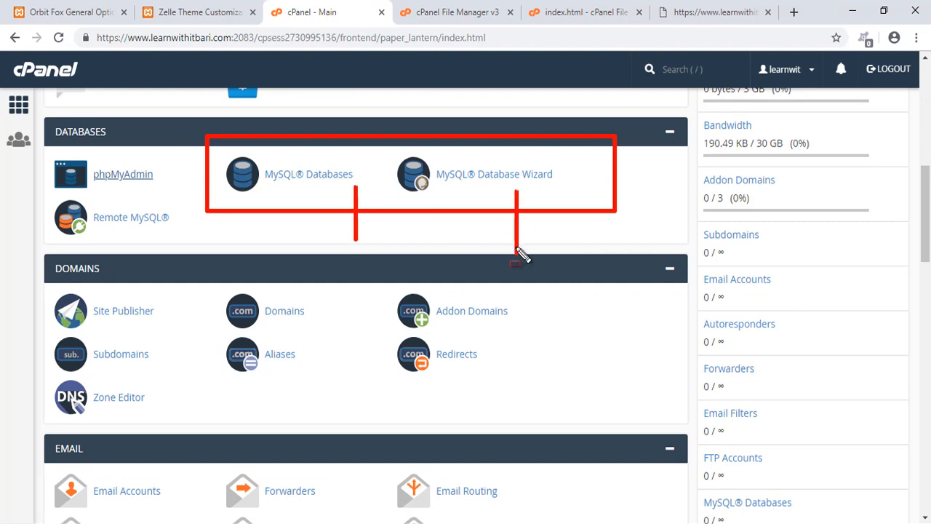
key(Escape)
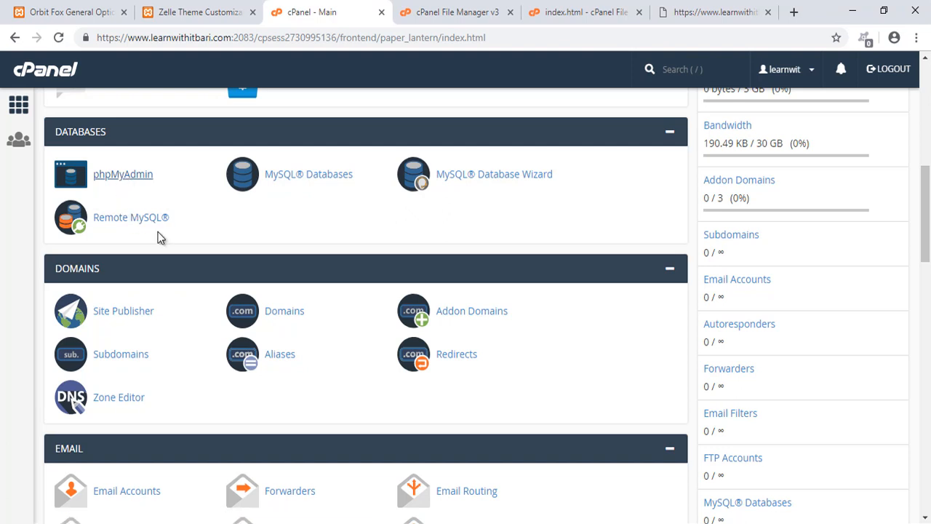
- Browse the Domains and Email tool sections of the cPanel home page
scroll(162, 235, down, 1)
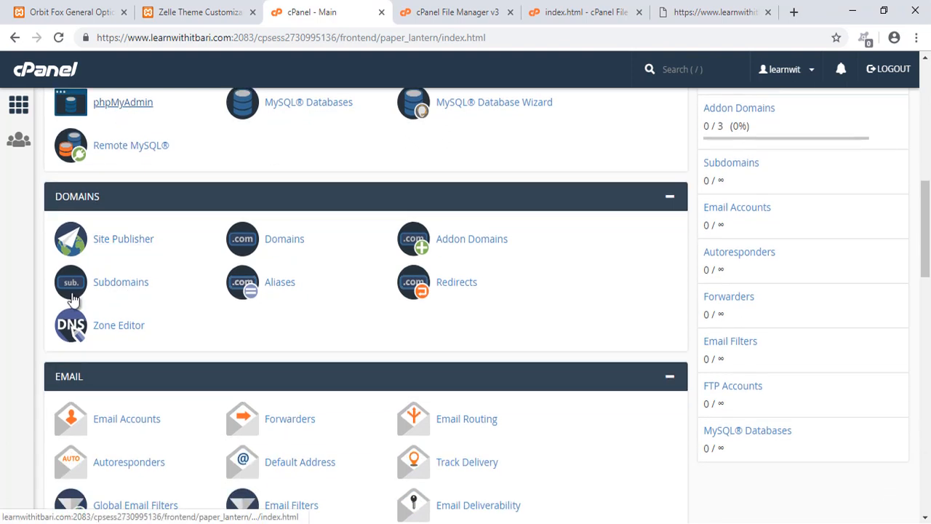
scroll(88, 297, down, 1)
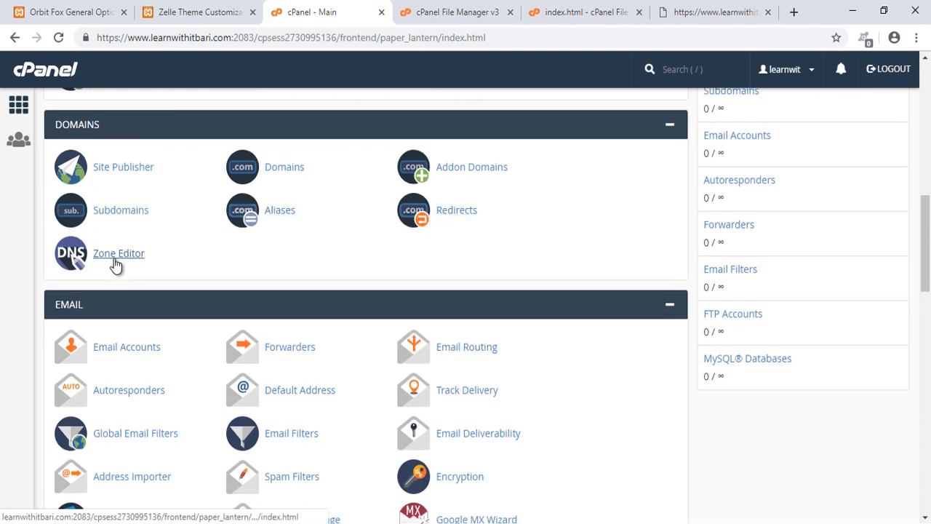
scroll(122, 270, down, 2)
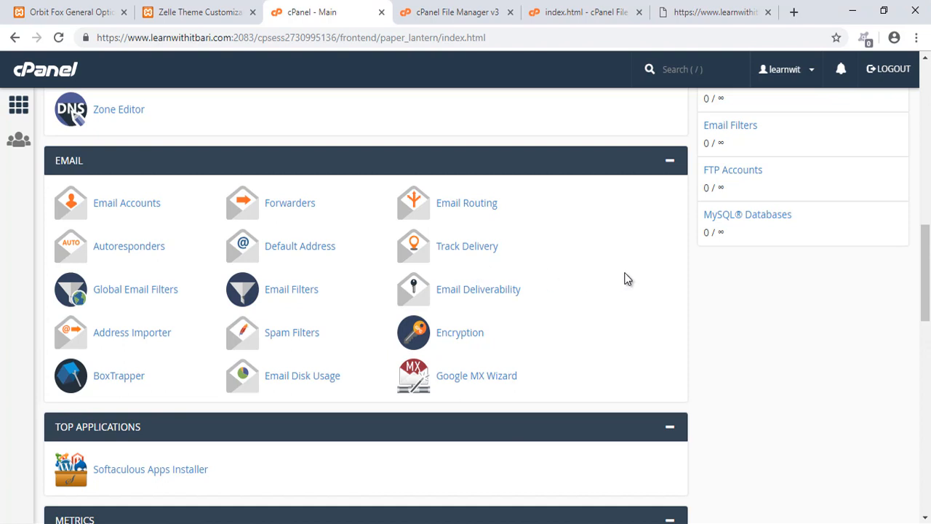
mouse_move(23, 141)
mouse_down()
mouse_move(551, 422)
mouse_move(692, 429)
mouse_up()
key(Escape)
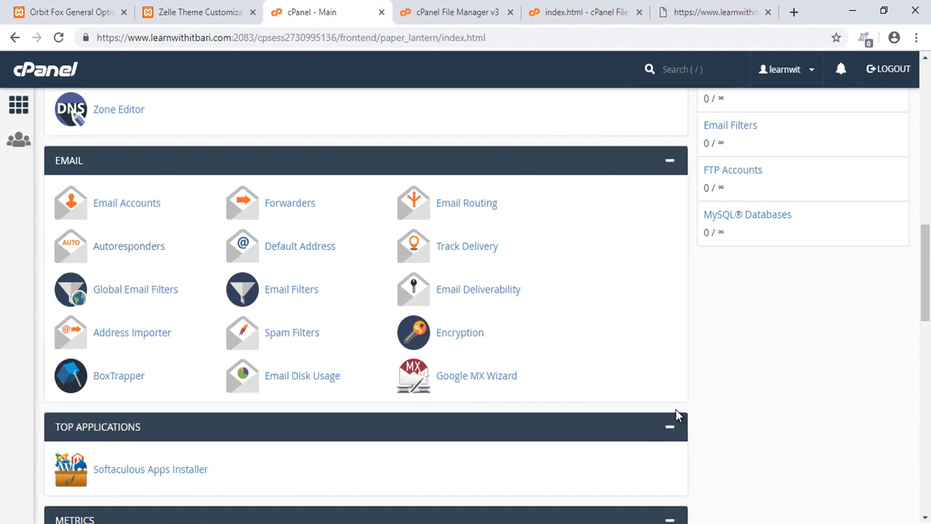